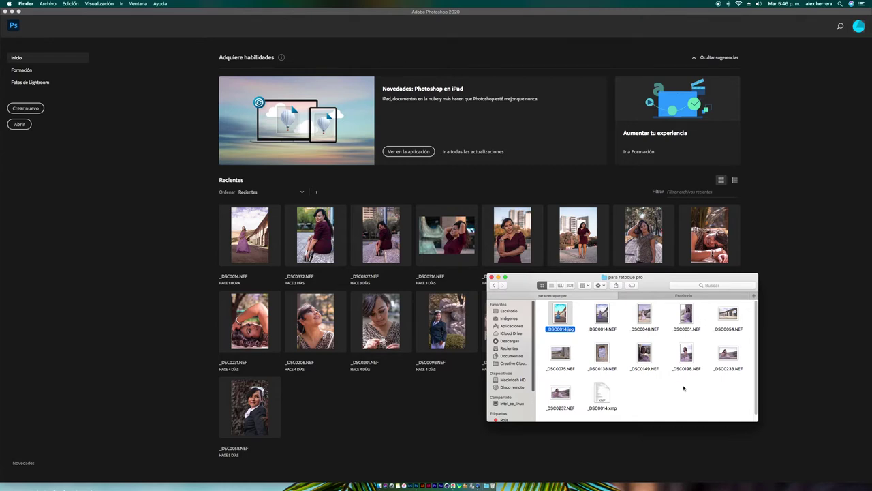
Step: Preview the raw photos in the folder from _DSC0233.NEF back to _DSC0149.NEF
left_click(727, 356)
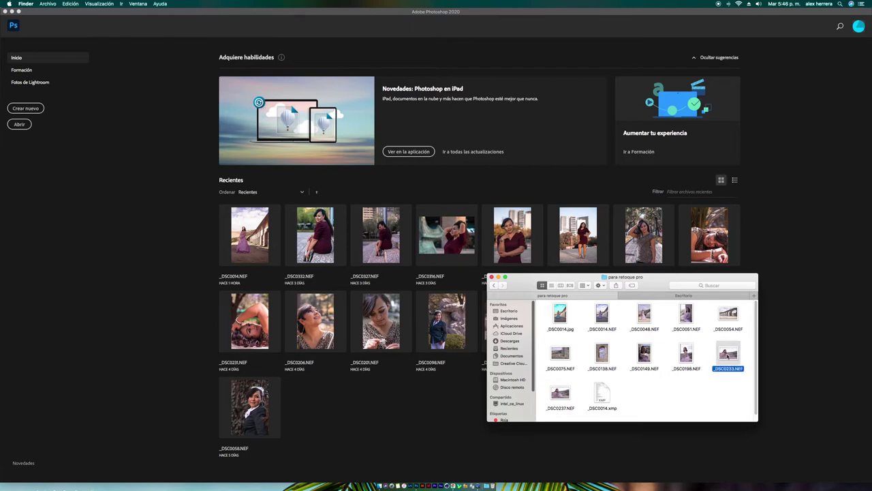
key("space")
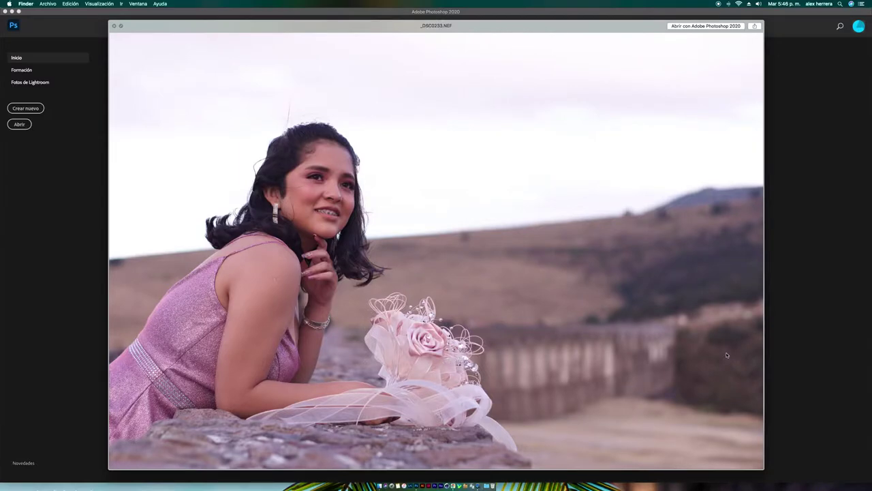
key("Left")
key("Left")
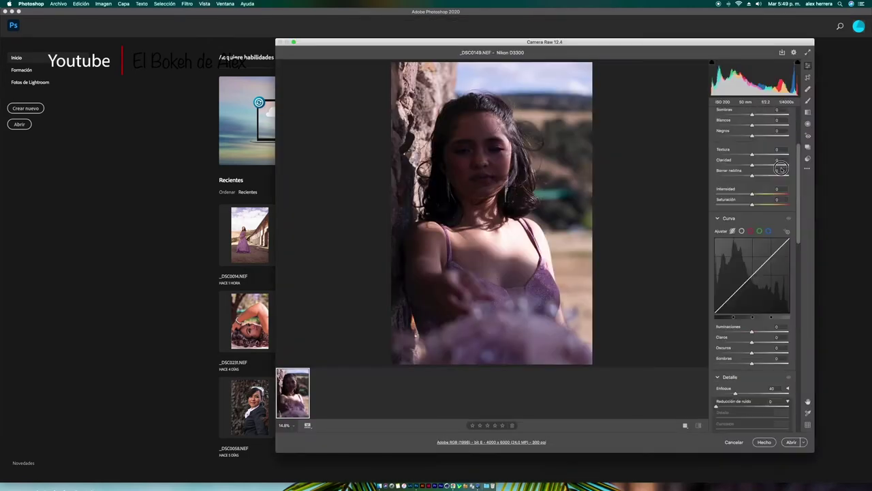
Step: Set the photo's white balance to a temperature of 5100 and a tint of +17
scroll(781, 168, "up", 1)
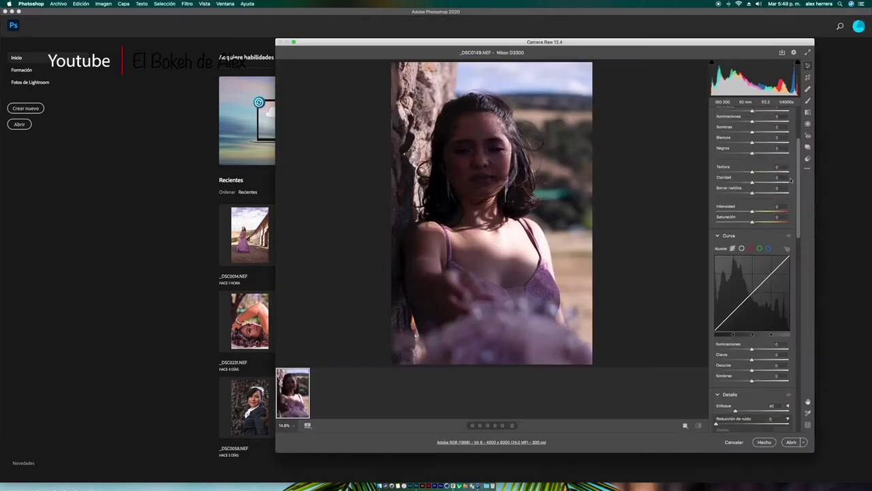
scroll(794, 183, "up", 5)
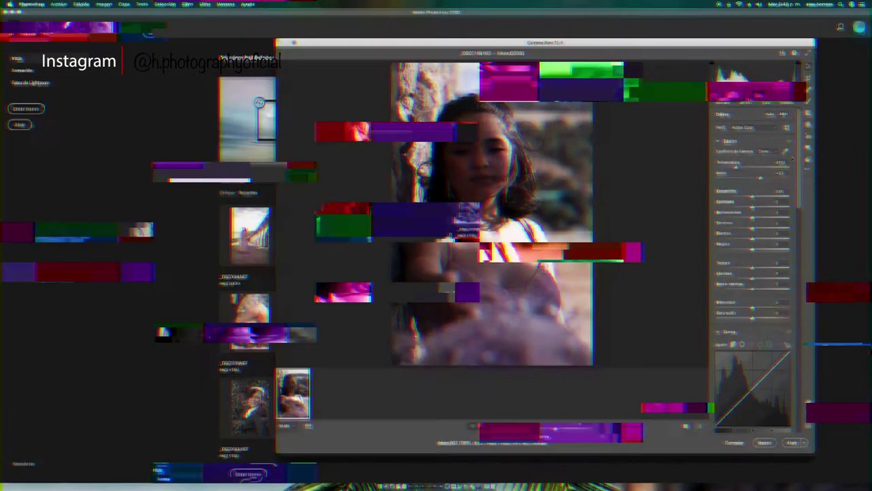
left_click_drag(736, 167, 759, 178)
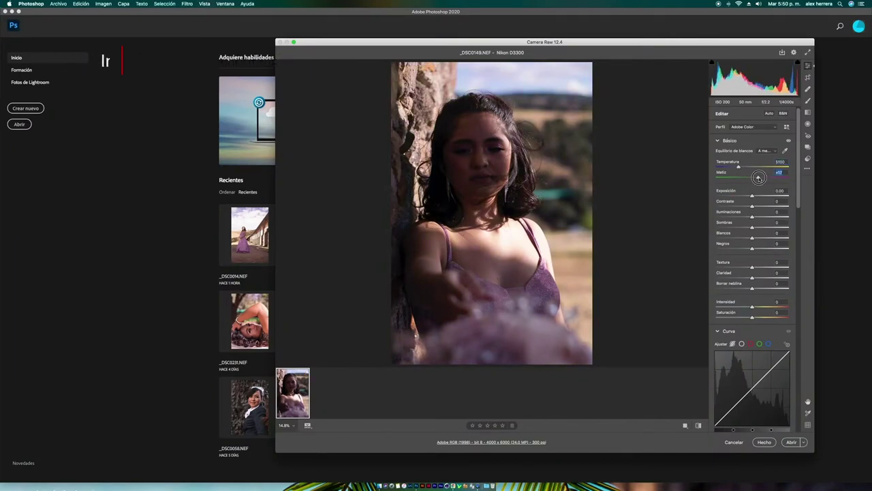
Step: Shape the parametric curve with highlights -34, darks +36 and shadows +14, and set the basic whites to +8 and blacks to +41
scroll(750, 293, "down", 5)
left_click_drag(752, 315, 735, 315)
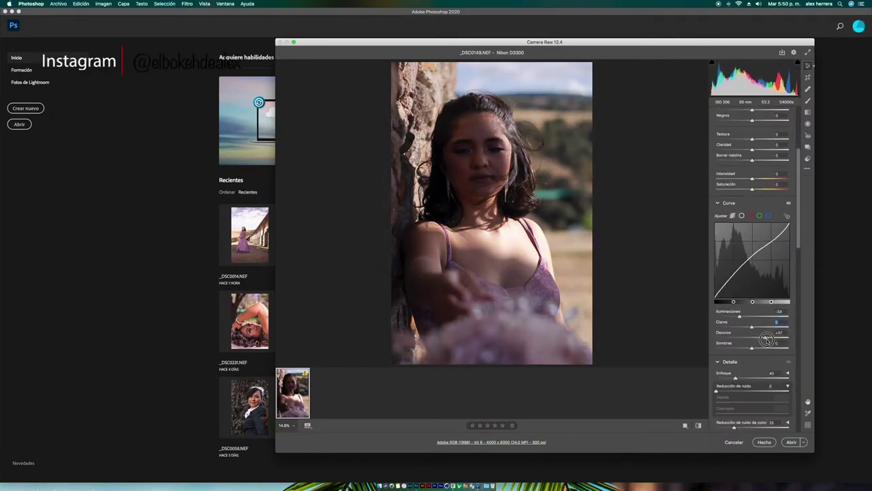
scroll(756, 204, "up", 1)
mouse_move(752, 128)
left_mouse_down()
mouse_move(763, 138)
mouse_move(738, 137)
left_mouse_up()
left_click_drag(753, 147, 767, 147)
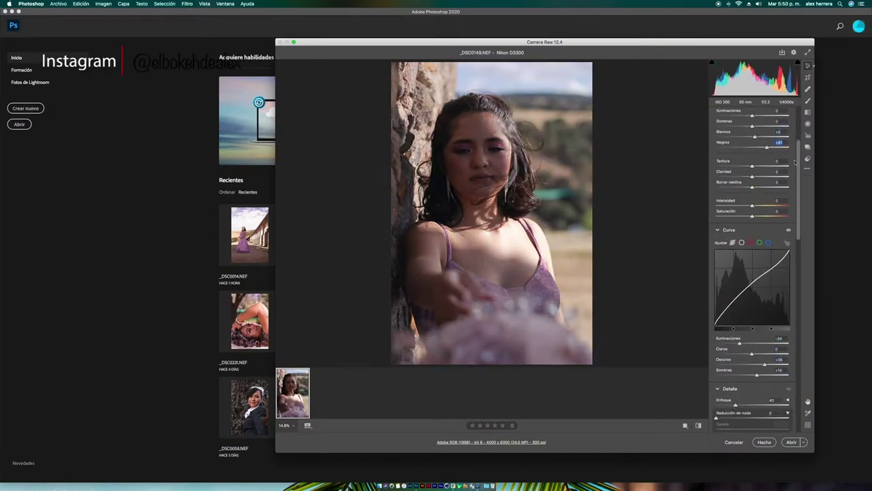
Step: Adjust the contrast, highlights and shadows in the basic tone settings, pulling the highlights strongly down
scroll(763, 157, "up", 3)
left_click_drag(752, 205, 716, 217)
left_click_drag(752, 227, 749, 227)
Step: Adjust the purples, yellows, greens and aquamarines in the HSL colour mixer, and open the photo for retouching
scroll(750, 225, "down", 8)
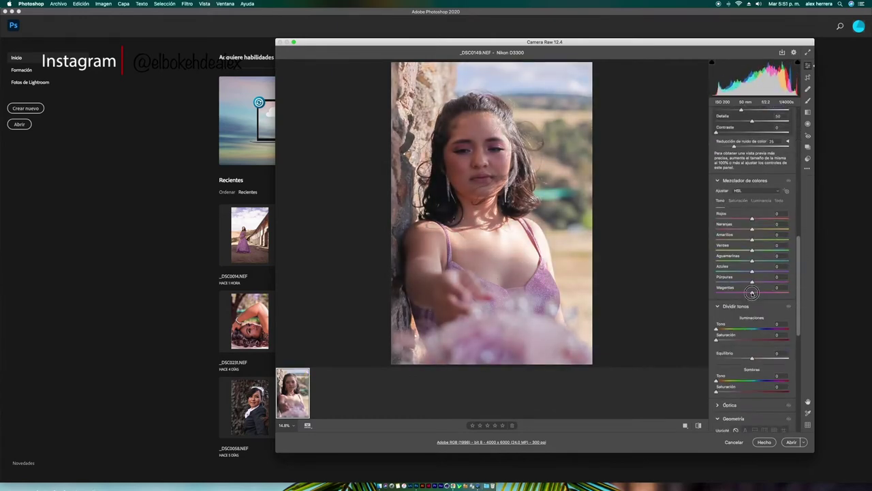
left_click_drag(758, 281, 764, 281)
left_click_drag(745, 241, 737, 240)
left_click_drag(752, 250, 737, 261)
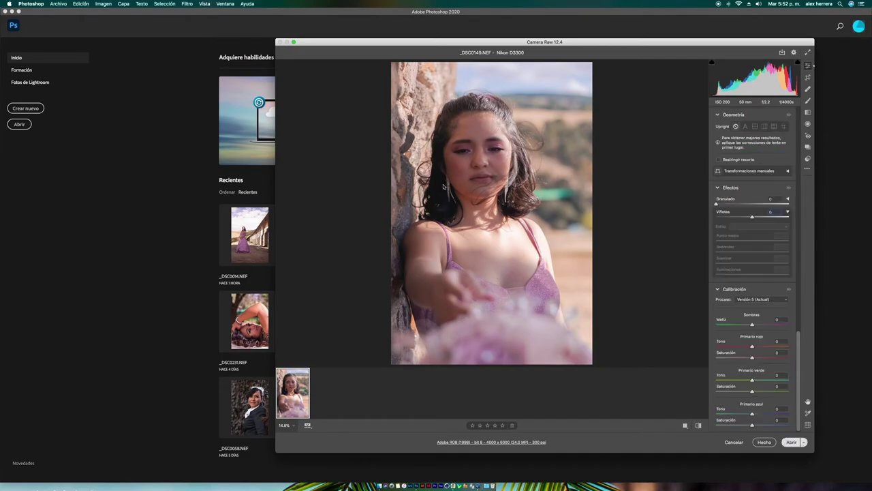
key("Return")
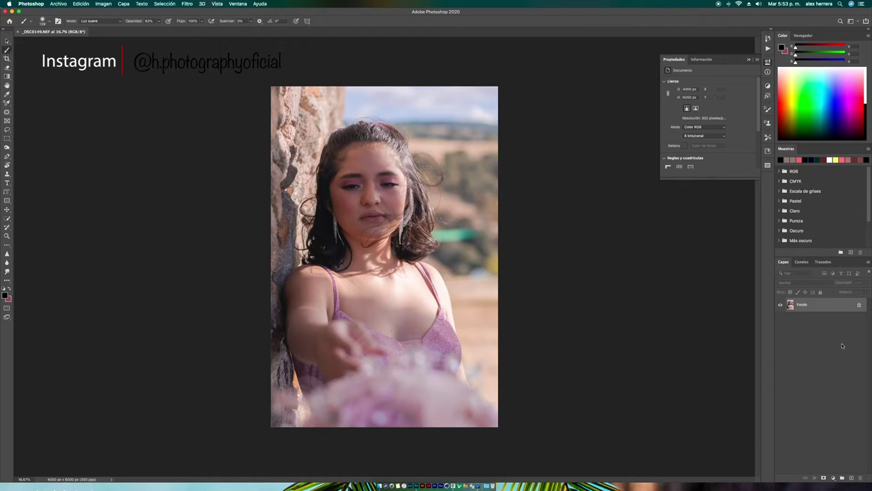
Step: Convert the locked background into a regular layer and duplicate it
left_click(858, 305)
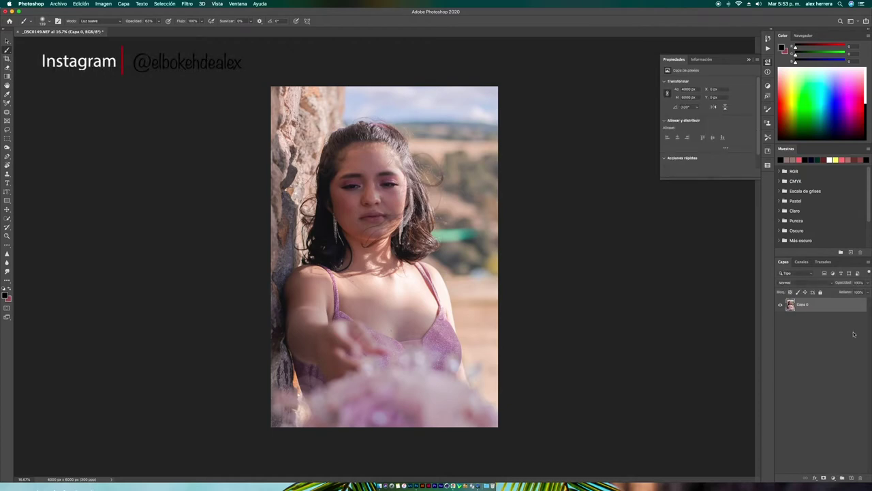
key("super+j")
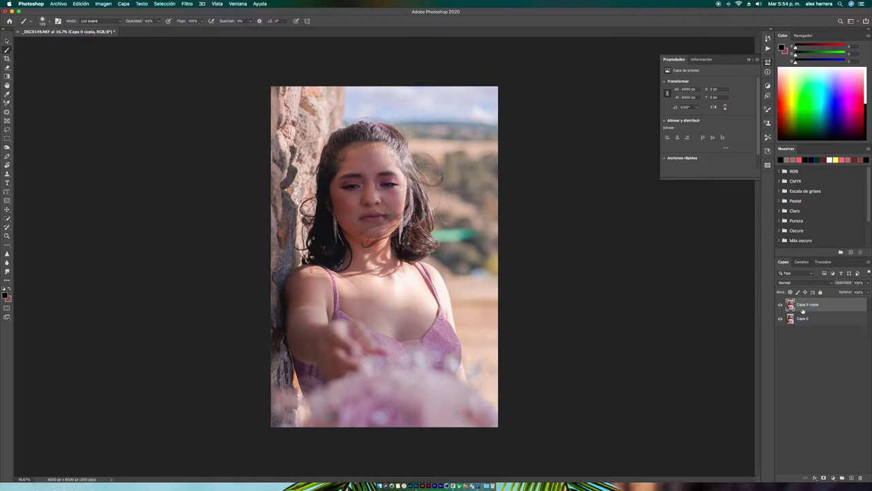
Step: Remove the bumps on the upper forehead near the hairline with the Patch tool, using clean skin nearby
key("j")
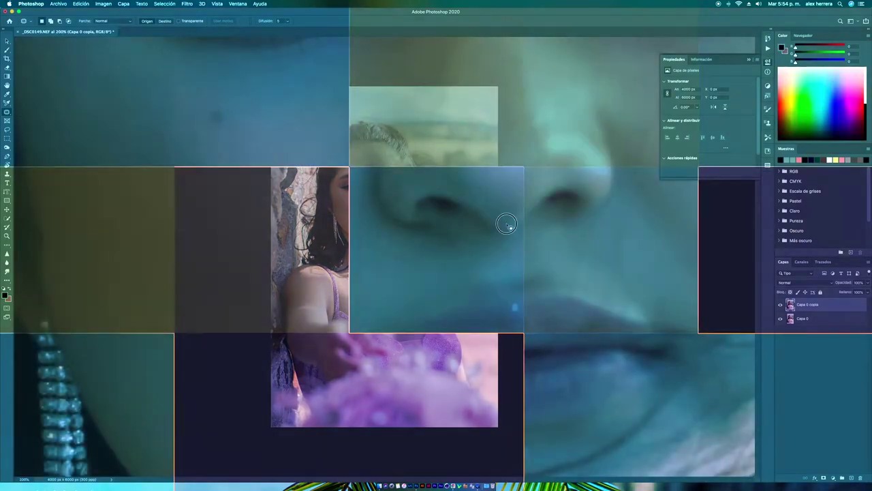
scroll(462, 395, "up", 5)
scroll(462, 395, "right", 5)
scroll(480, 374, "up", 10)
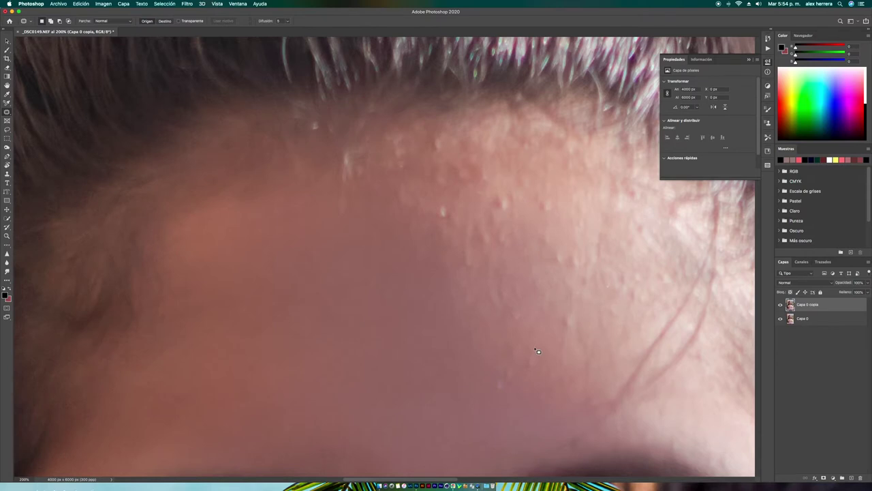
mouse_move(507, 193)
left_mouse_down()
mouse_move(500, 214)
mouse_move(502, 197)
mouse_move(480, 201)
mouse_move(487, 209)
mouse_move(468, 207)
left_mouse_up()
left_click(522, 210)
mouse_move(530, 168)
left_mouse_down()
mouse_move(523, 192)
mouse_move(534, 186)
mouse_move(530, 176)
mouse_move(493, 189)
left_mouse_up()
left_click(532, 204)
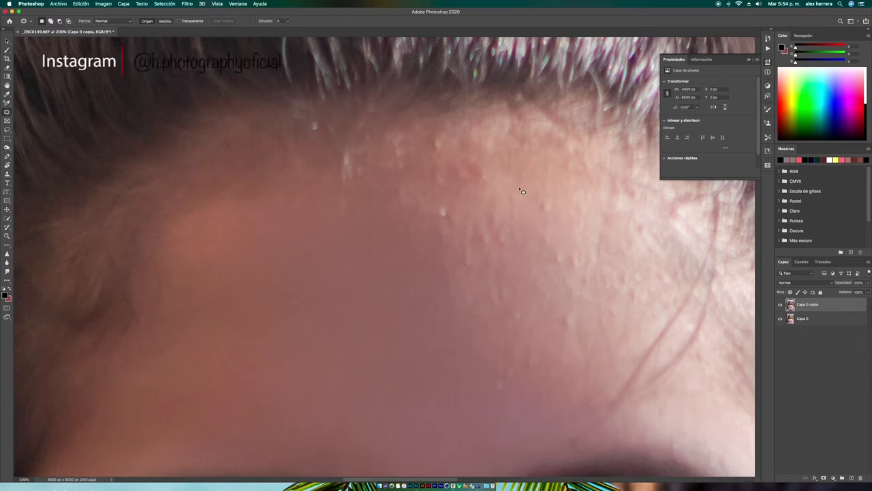
Step: Patch the remaining bumps in the middle of the forehead, clearing the selection after each repair
mouse_move(517, 170)
left_mouse_down()
mouse_move(509, 178)
mouse_move(525, 182)
mouse_move(517, 166)
left_mouse_up()
mouse_move(517, 173)
left_mouse_down()
mouse_move(537, 188)
mouse_move(530, 193)
mouse_move(545, 213)
mouse_move(551, 198)
mouse_move(545, 215)
mouse_move(555, 198)
mouse_move(554, 215)
mouse_move(538, 203)
mouse_move(545, 215)
mouse_move(555, 200)
mouse_move(537, 217)
left_mouse_up()
key("super+d")
key("super+d")
key("super+d")
key("super+d")
mouse_move(552, 178)
left_mouse_down()
mouse_move(542, 189)
mouse_move(557, 182)
mouse_move(554, 198)
mouse_move(538, 191)
mouse_move(547, 201)
mouse_move(553, 195)
left_mouse_up()
key("super+d")
key("super+d")
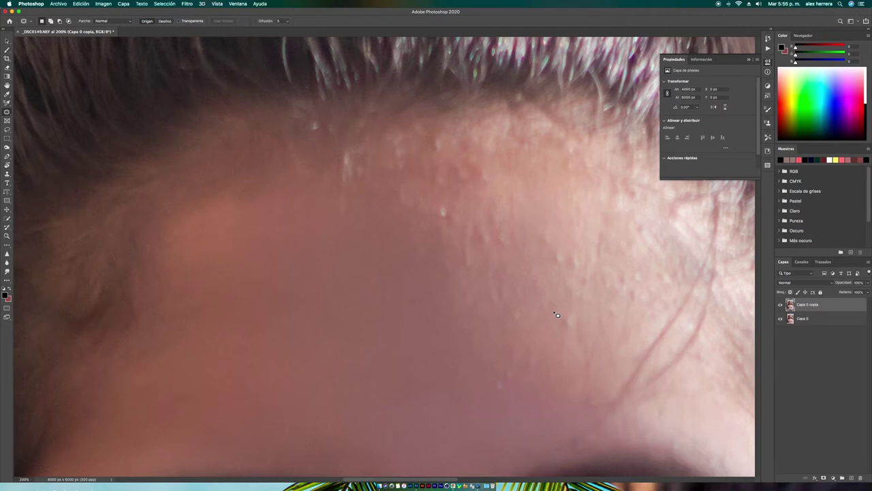
mouse_move(444, 208)
left_mouse_down()
mouse_move(479, 233)
mouse_move(460, 248)
left_mouse_up()
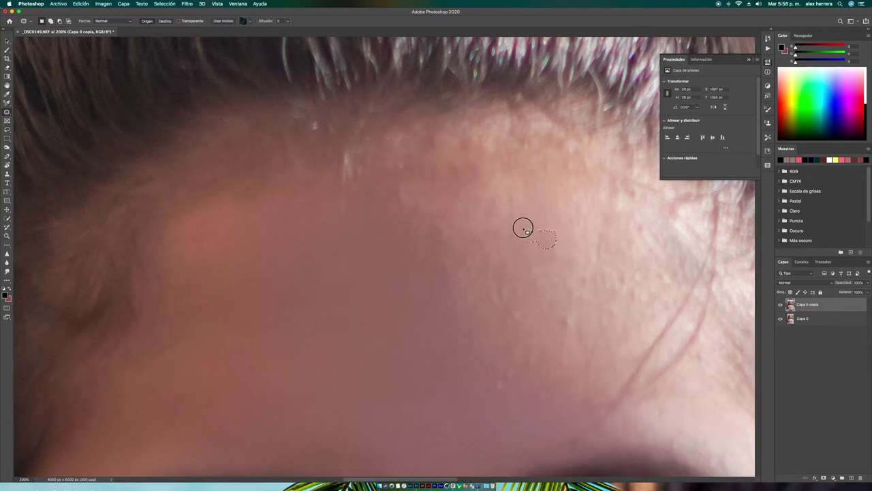
Step: Patch the bumps on the brightly lit side of the forehead beside the stray hairs
scroll(584, 275, "right", 5)
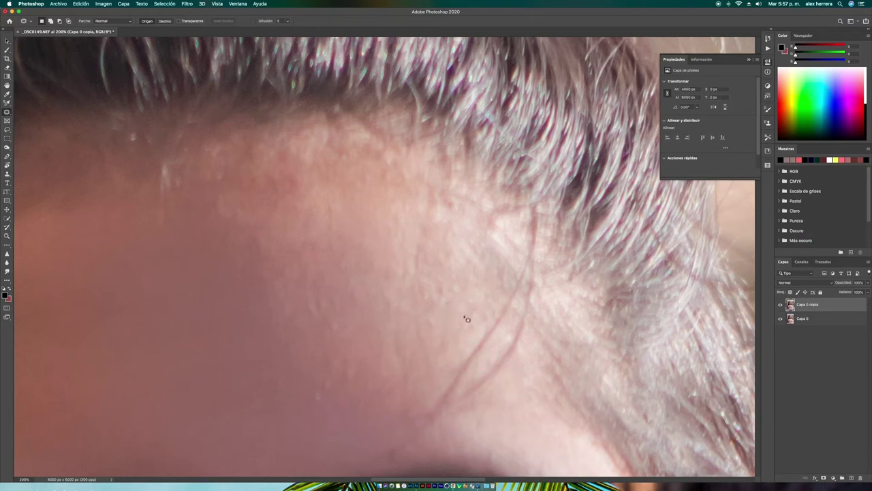
mouse_move(462, 300)
left_mouse_down()
mouse_move(412, 334)
mouse_move(428, 322)
left_mouse_up()
left_click(422, 302)
left_click_drag(423, 326, 442, 293)
left_click_drag(438, 345, 434, 346)
left_click_drag(434, 348, 434, 298)
left_click(422, 256)
mouse_move(405, 269)
left_mouse_down()
mouse_move(398, 276)
mouse_move(407, 340)
left_mouse_up()
left_click_drag(387, 171, 385, 178)
left_click_drag(386, 178, 378, 220)
Step: Patch the last small spots on the lower and central forehead above the eyebrows
scroll(379, 222, "down", 4)
mouse_move(428, 270)
left_mouse_down()
mouse_move(429, 278)
mouse_move(418, 265)
left_mouse_up()
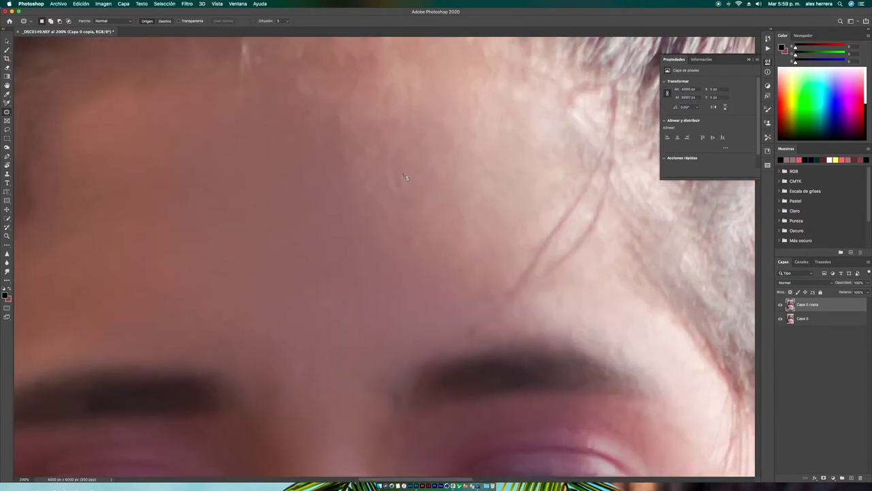
left_click_drag(359, 172, 352, 158)
scroll(455, 226, "up", 5)
left_click(453, 264)
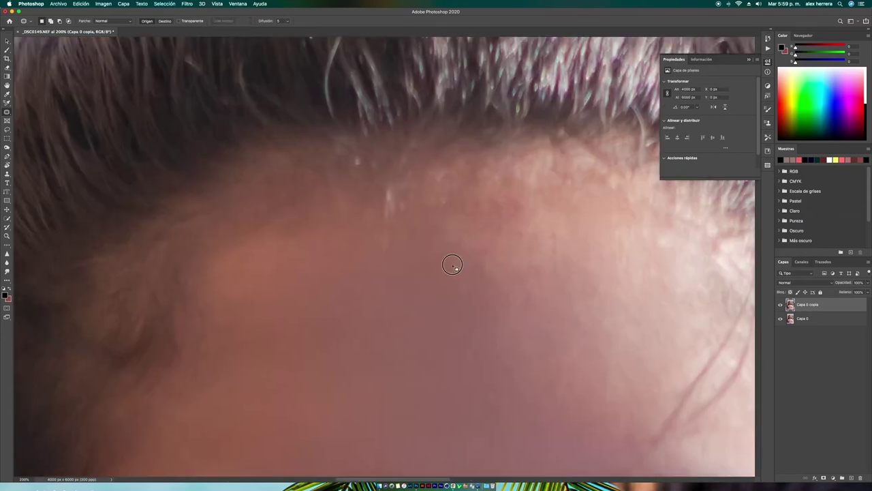
Step: Examine the skin around the eyes, nose, cheeks, mouth and chin for remaining blemishes
scroll(470, 198, "down", 7)
scroll(417, 224, "right", 6)
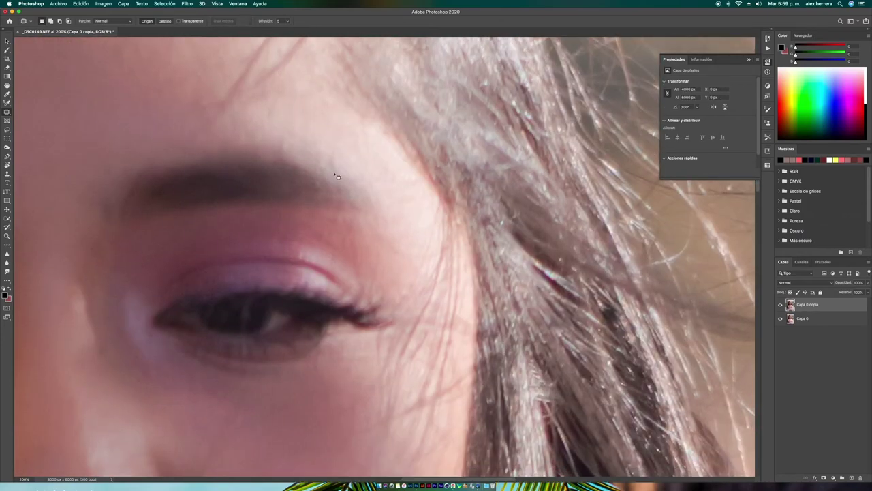
scroll(411, 228, "left", 10)
scroll(410, 227, "up", 2)
scroll(395, 225, "down", 5)
scroll(378, 221, "right", 5)
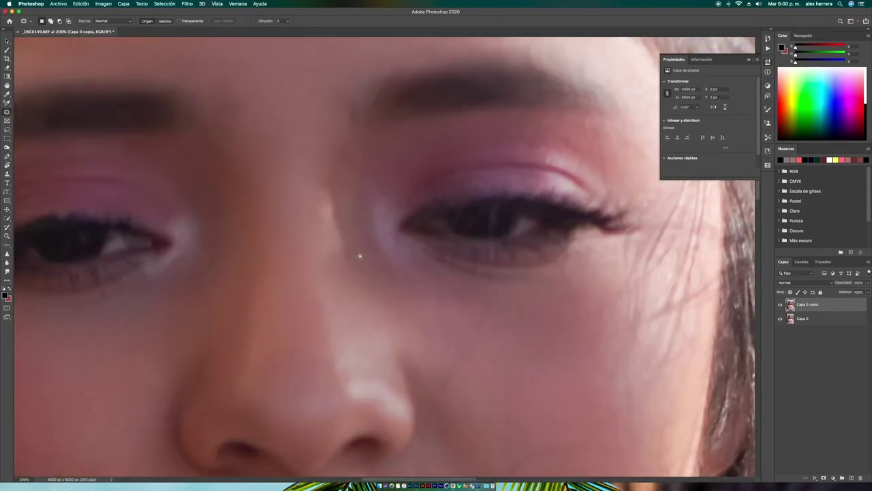
scroll(366, 253, "down", 6)
scroll(366, 252, "left", 6)
scroll(500, 329, "left", 2)
scroll(464, 357, "down", 6)
scroll(463, 356, "right", 3)
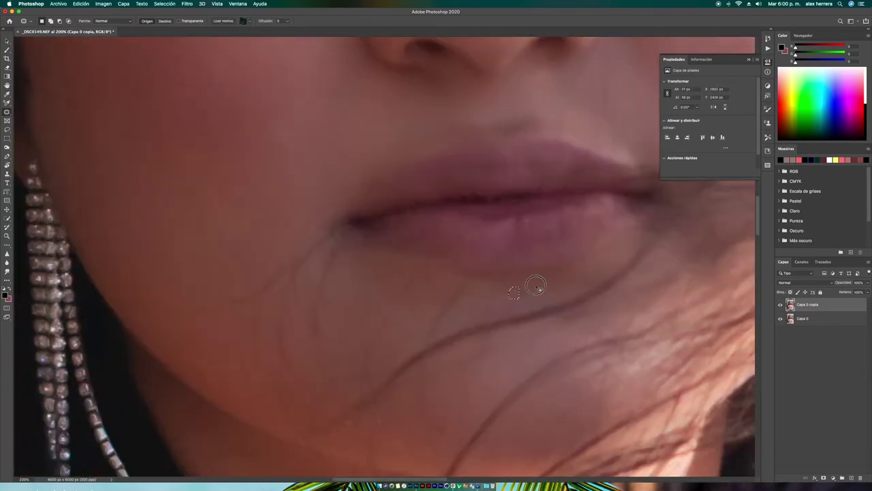
scroll(450, 327, "down", 3)
scroll(416, 348, "up", 1)
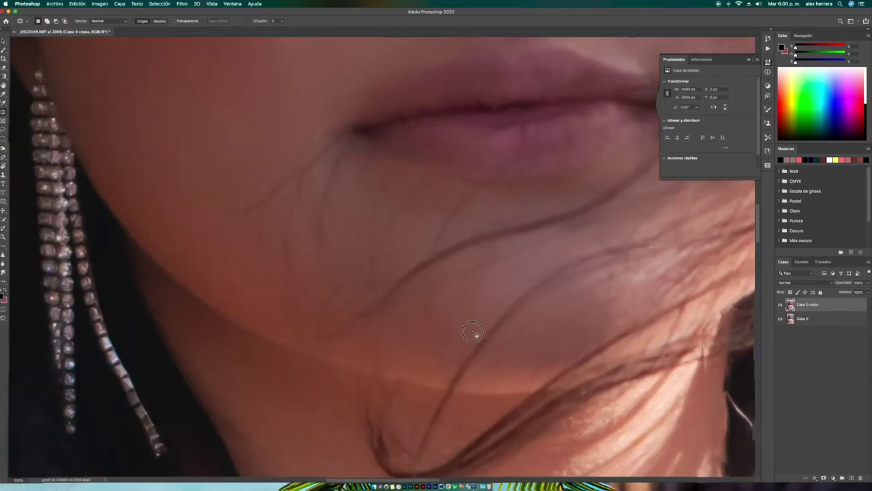
scroll(475, 335, "left", 5)
scroll(475, 335, "up", 5)
scroll(545, 362, "right", 5)
Step: Patch the small marks on the shoulder and upper chest beside the dress strap, and clear the selection
scroll(545, 362, "down", 5)
scroll(393, 296, "down", 8)
left_click_drag(547, 315, 288, 227)
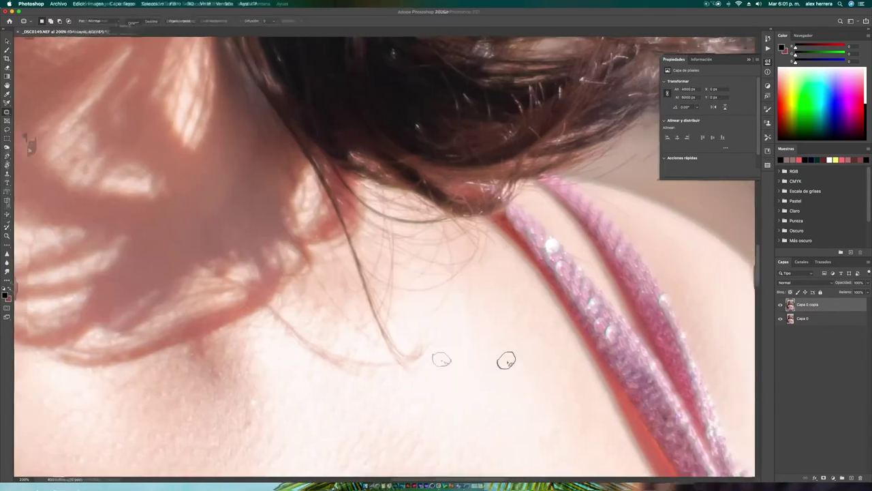
left_click_drag(440, 360, 736, 371)
left_click_drag(297, 290, 306, 304)
left_click_drag(320, 355, 324, 356)
mouse_move(329, 363)
left_mouse_down()
mouse_move(350, 368)
mouse_move(374, 361)
mouse_move(330, 359)
mouse_move(305, 377)
mouse_move(320, 358)
mouse_move(340, 365)
left_mouse_up()
key("super+d")
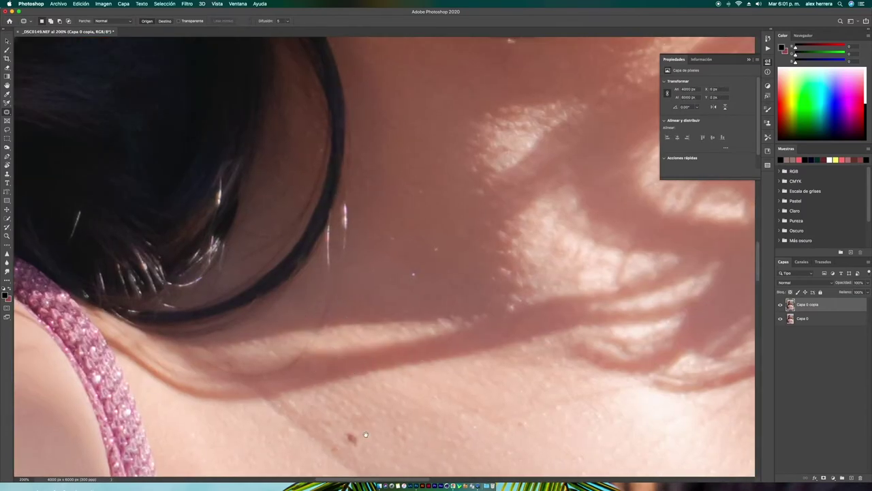
Step: Patch the specks on the shaded neck and the dark mole below the collarbone
left_click_drag(434, 252, 413, 133)
mouse_move(337, 312)
left_mouse_down()
mouse_move(344, 325)
mouse_move(321, 332)
left_mouse_up()
left_click_drag(444, 418, 443, 427)
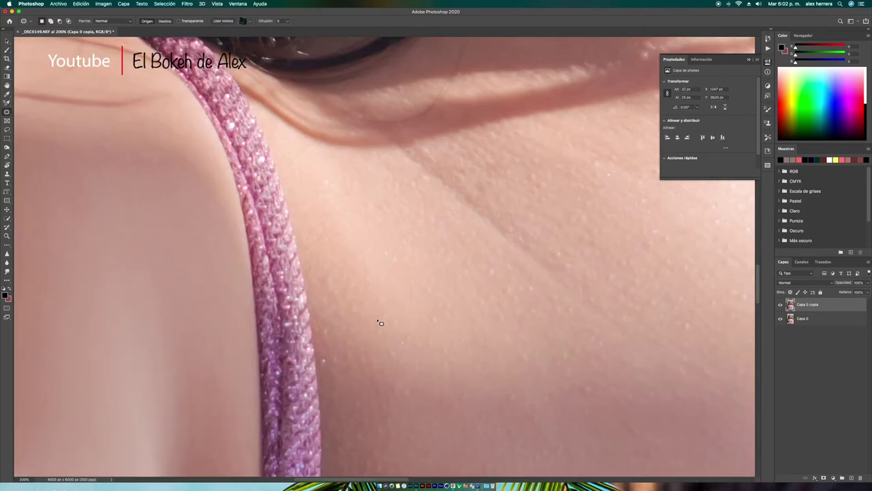
Step: Patch the bright glitter specks and the dark spot in the centre of the lower chest
scroll(380, 323, "down", 10)
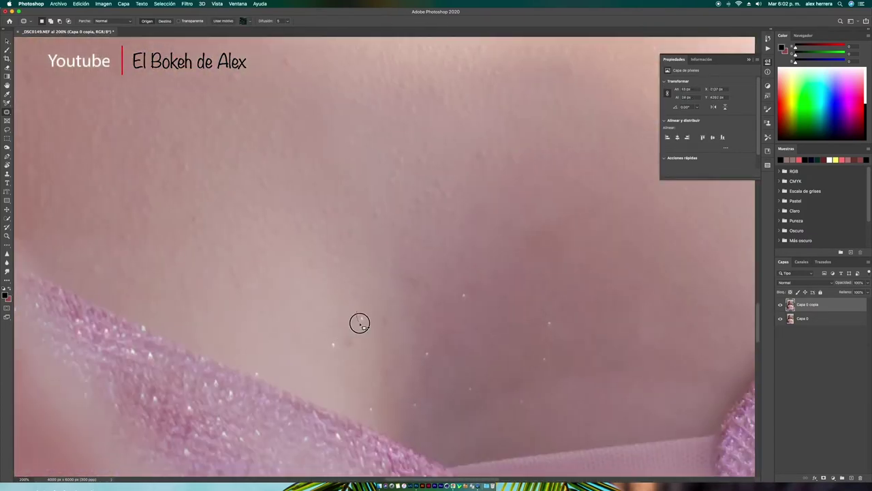
left_click_drag(360, 323, 357, 313)
left_click_drag(332, 353, 356, 331)
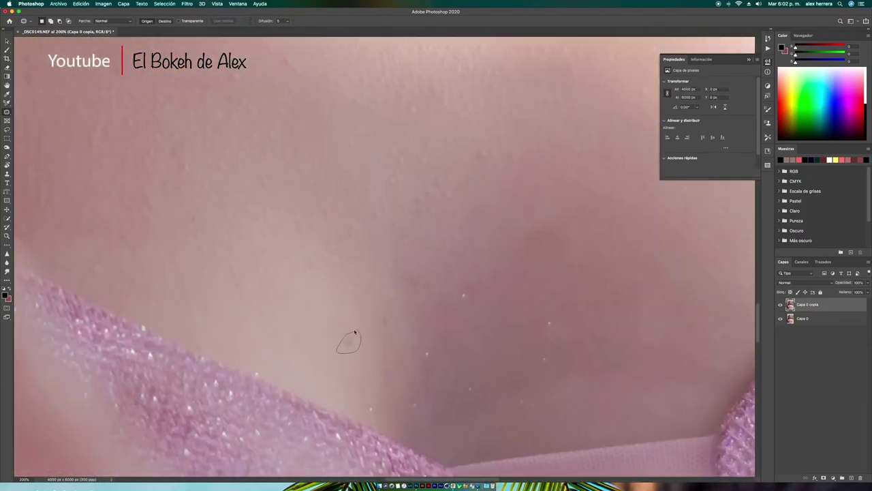
left_click_drag(464, 291, 461, 299)
left_click_drag(426, 344, 432, 350)
left_click_drag(554, 320, 550, 327)
key("super+d")
Step: Patch the remaining glitter specks on the skin just above the dress neckline
mouse_move(522, 398)
left_mouse_down()
mouse_move(536, 410)
mouse_move(491, 395)
left_mouse_up()
left_click_drag(412, 399, 419, 406)
left_click_drag(416, 406, 399, 396)
mouse_move(370, 400)
left_mouse_down()
mouse_move(379, 409)
mouse_move(355, 382)
left_mouse_up()
left_click_drag(252, 370, 259, 376)
mouse_move(256, 374)
left_mouse_down()
mouse_move(343, 337)
mouse_move(450, 436)
left_mouse_up()
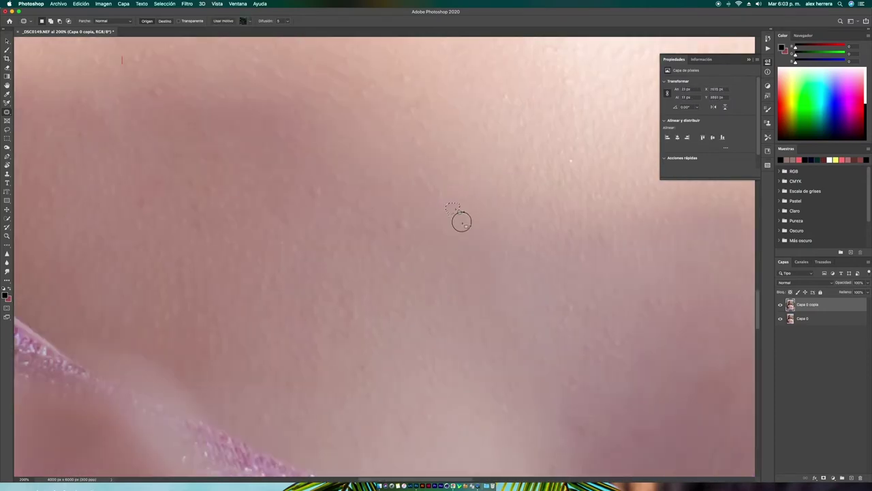
Step: Patch the leftover small blemishes across the middle of the chest
left_click_drag(461, 222, 675, 307)
key("super+d")
left_click_drag(504, 356, 723, 320)
left_click_drag(456, 291, 177, 280)
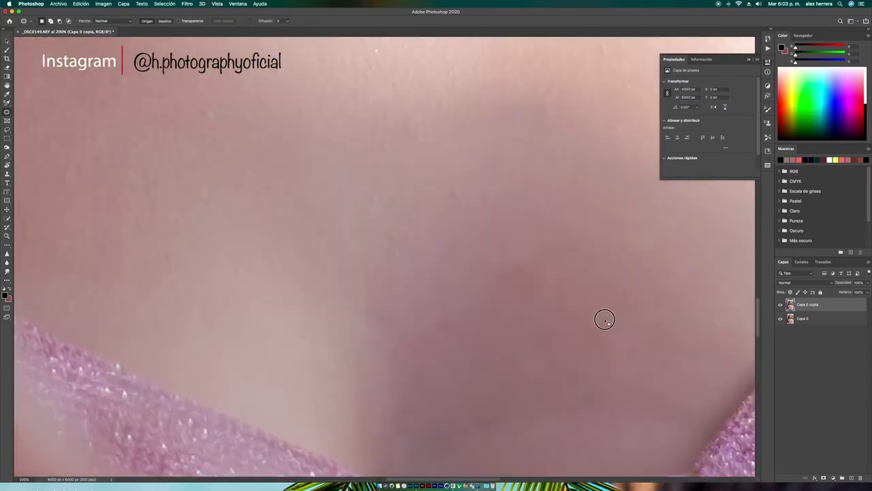
left_click_drag(603, 319, 511, 391)
key("super+minus")
key("super+plus")
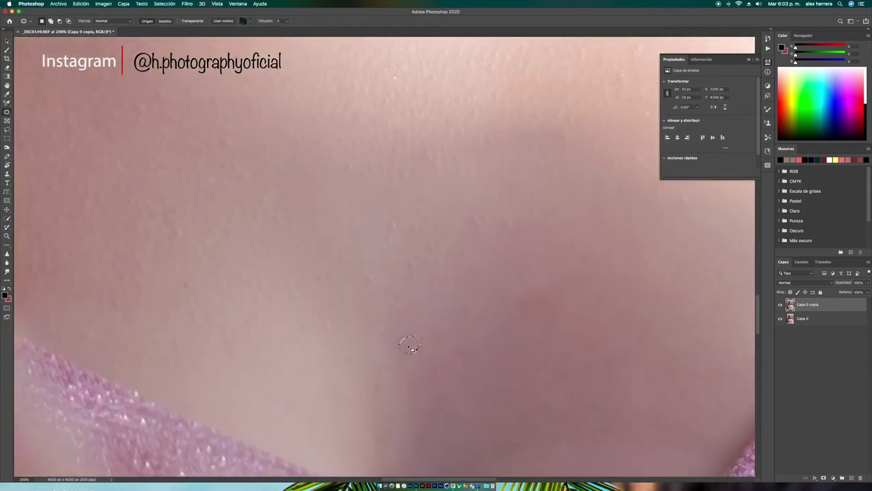
Step: Compare the retouched layer copy with the original across the whole photo, and examine the face at 50% zoom
key("super+minus")
key("super+minus")
key("super+minus")
key("super+minus")
key("super+minus")
key("super+minus")
left_click(780, 304)
left_click(782, 304)
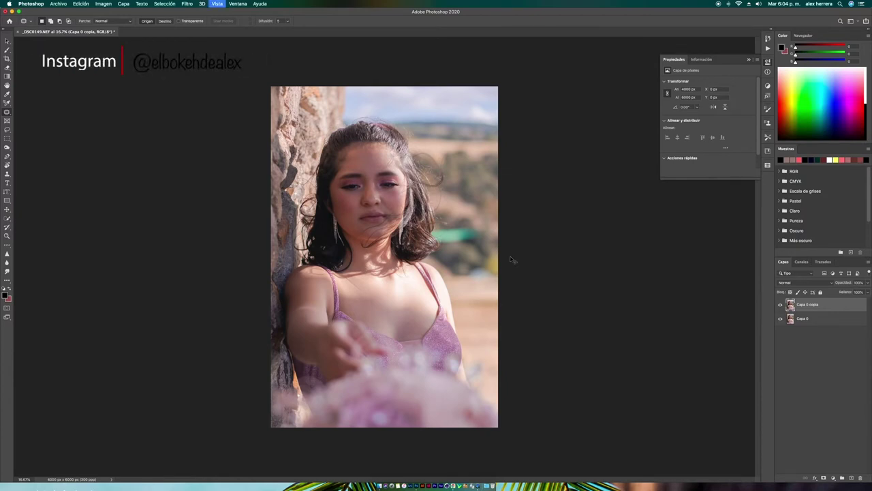
key("super+plus")
key("super+plus")
key("super+plus")
scroll(493, 336, "up", 2)
scroll(443, 204, "up", 3)
scroll(444, 205, "left", 2)
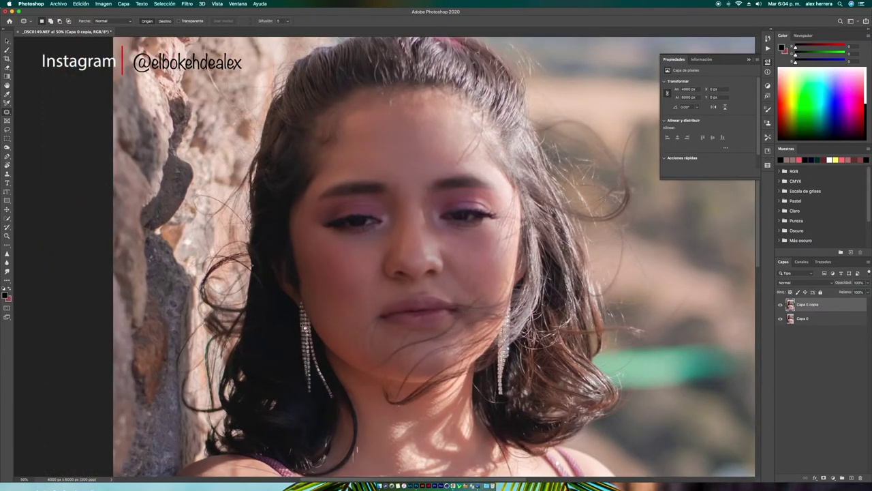
Step: Compare the retouched neck and chest with the original by hiding and showing the layer copy, and view the whole photo
scroll(552, 195, "down", 5)
scroll(553, 195, "right", 1)
scroll(552, 195, "down", 2)
scroll(553, 195, "left", 2)
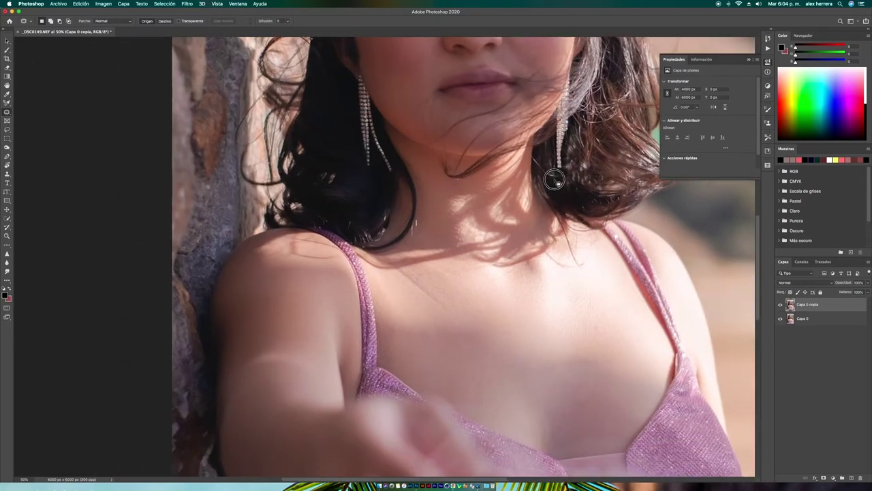
left_click(781, 305)
left_click(781, 305)
key("super+0")
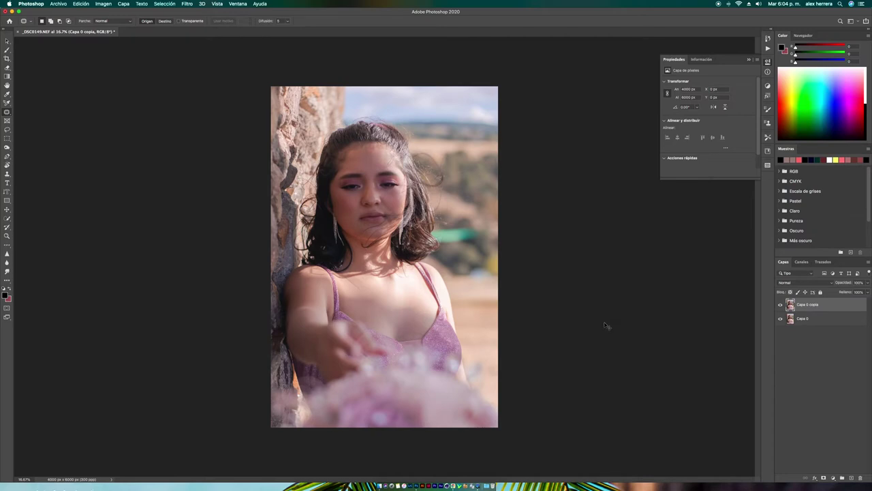
Step: Duplicate the retouched layer twice and rename the lower of the two new copies as "desenfoque"
key("super+j")
key("super+j")
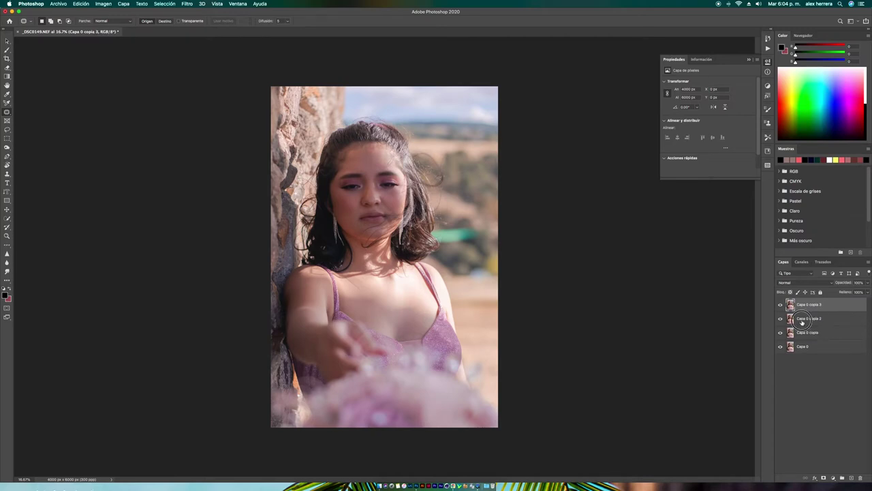
double_click(806, 318)
type("desenf")
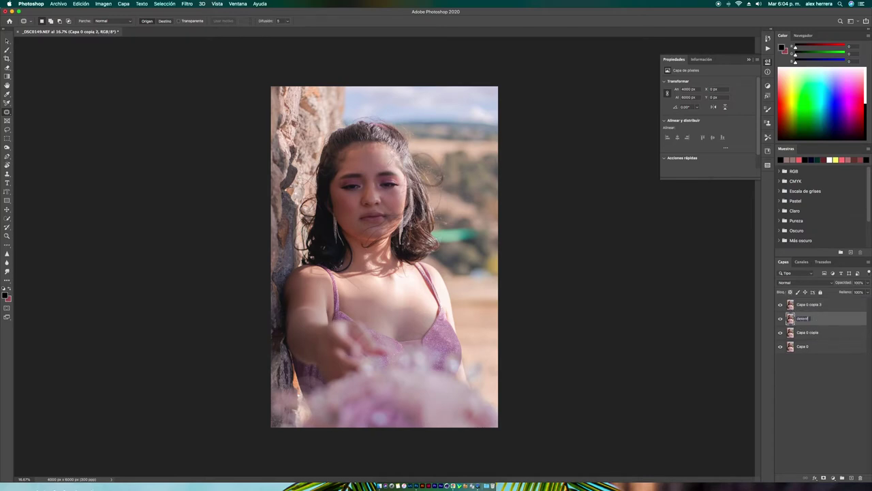
type("oque")
key("Return")
Step: Rename the topmost layer copy as "paso alto" and hide it
double_click(817, 305)
type("pas")
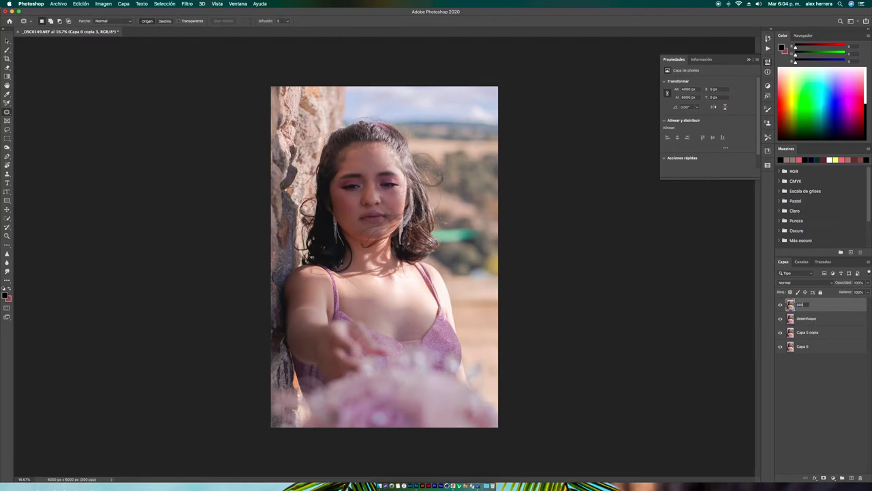
type("o alto")
key("Return")
Step: Open the Surface Blur filter on the "desenfoque" layer and set its radius to 56 pixels
left_click(796, 318)
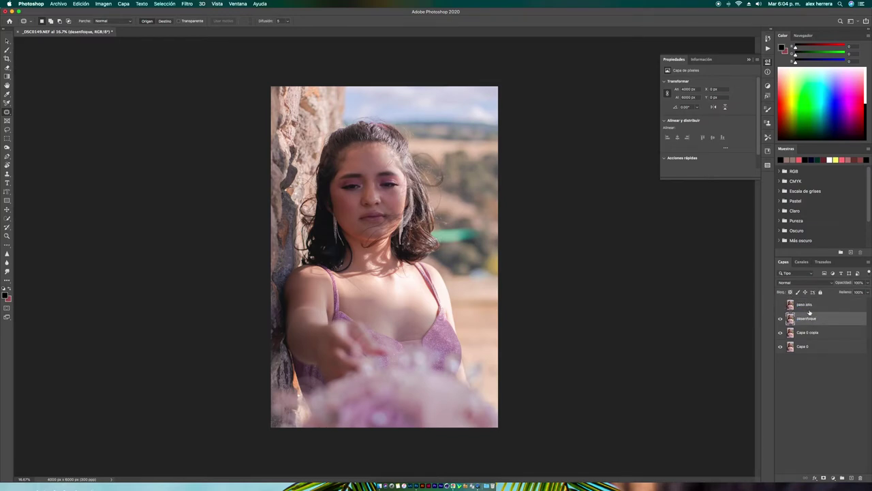
left_click(186, 3)
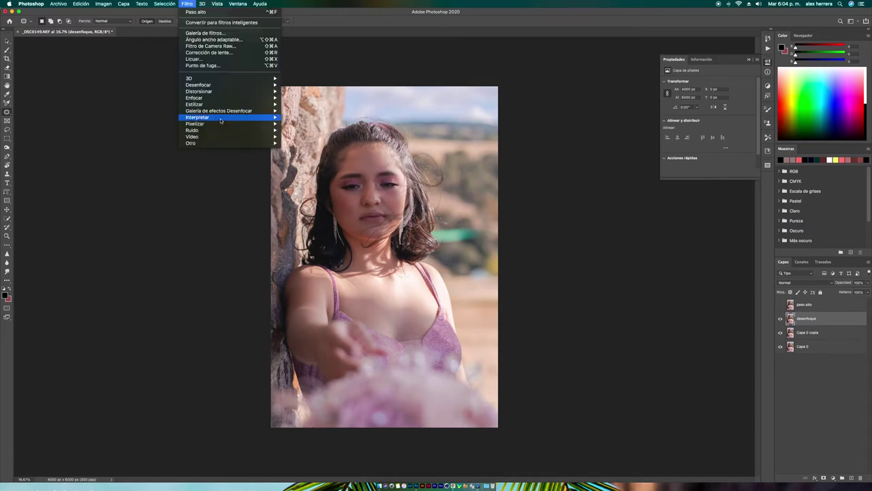
mouse_move(232, 85)
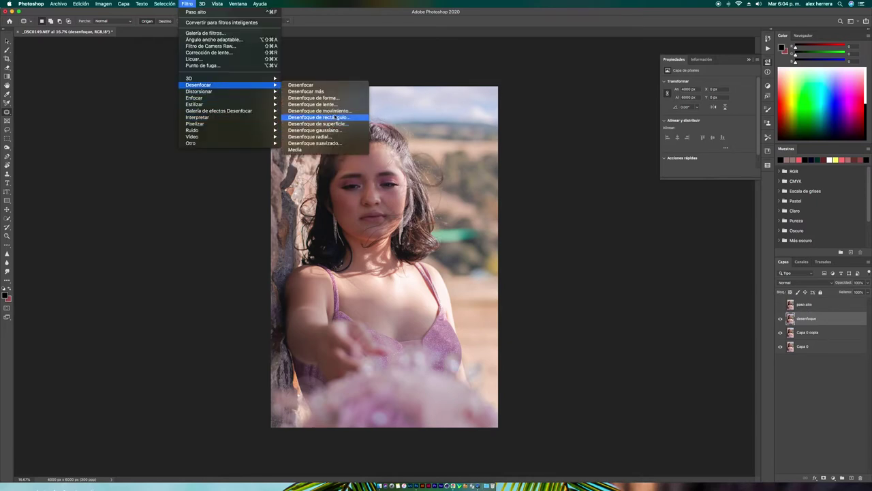
left_click(336, 124)
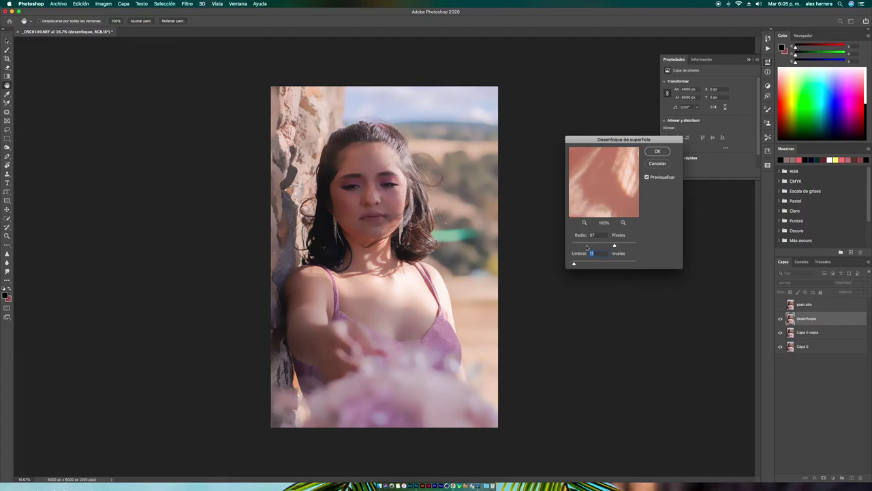
left_click_drag(622, 244, 623, 244)
left_click(607, 246)
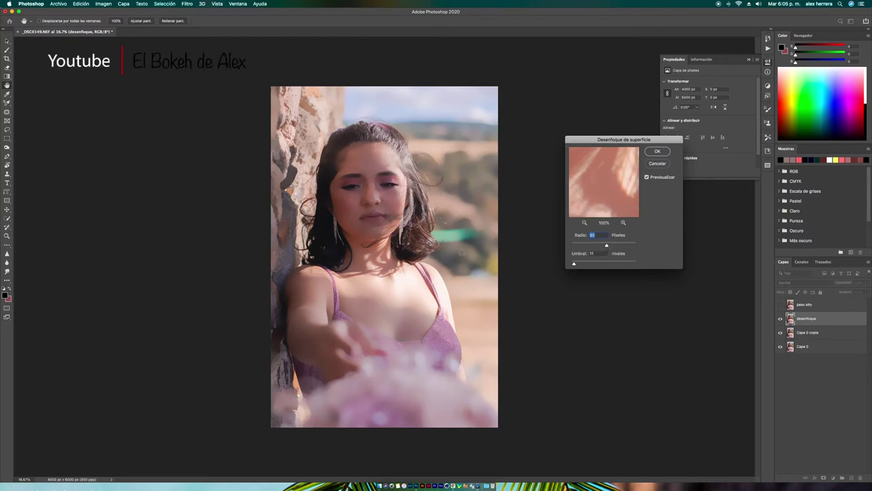
Step: Compare the Surface Blur preview with the unblurred photo, trying a threshold of 29 levels and a lower one with a larger radius
left_click(646, 177)
left_click(647, 178)
left_click_drag(575, 264, 585, 263)
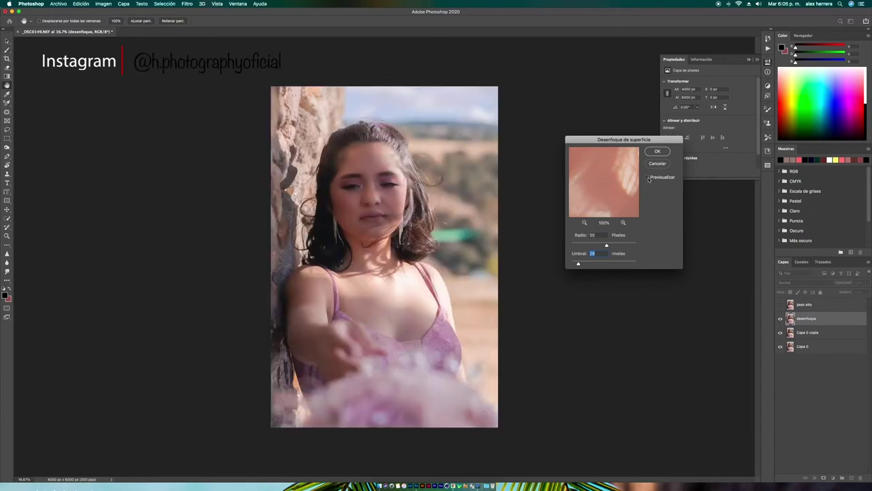
left_click(649, 178)
left_click_drag(579, 263, 577, 263)
left_click(618, 244)
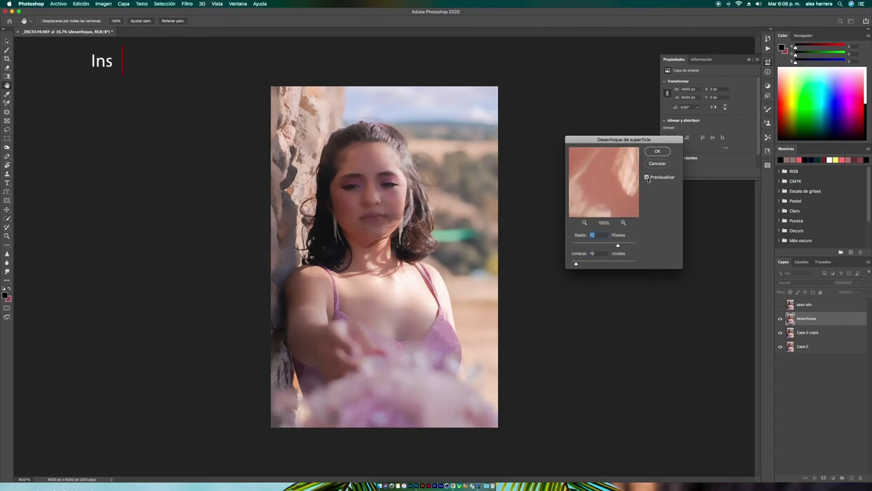
Step: Try Surface Blur radii of 83 and 63 pixels and a threshold of 76 levels
left_click(625, 244)
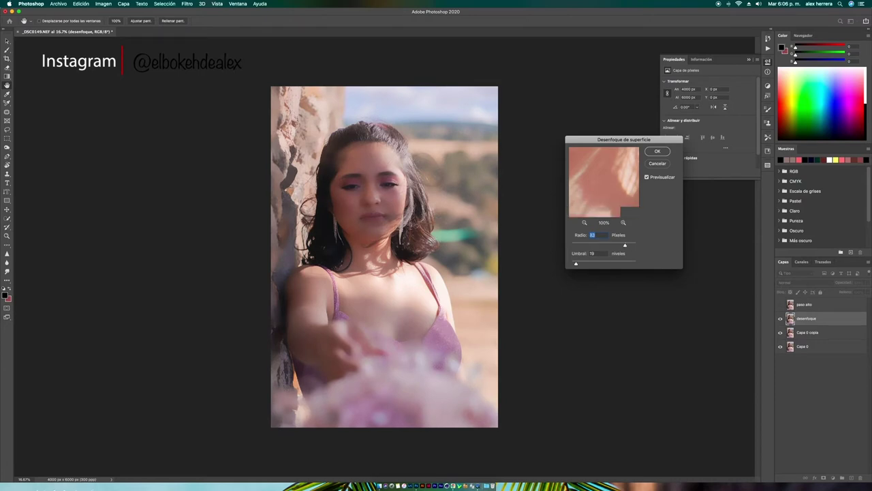
left_click(612, 245)
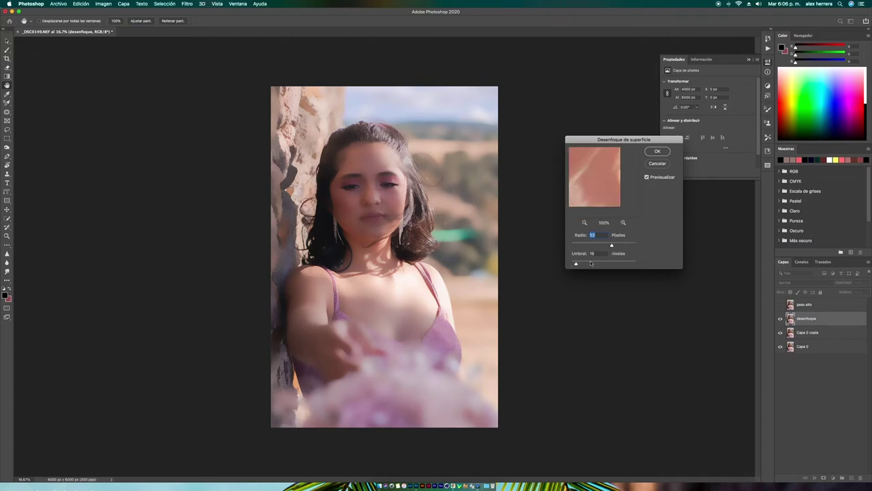
left_click_drag(576, 263, 588, 266)
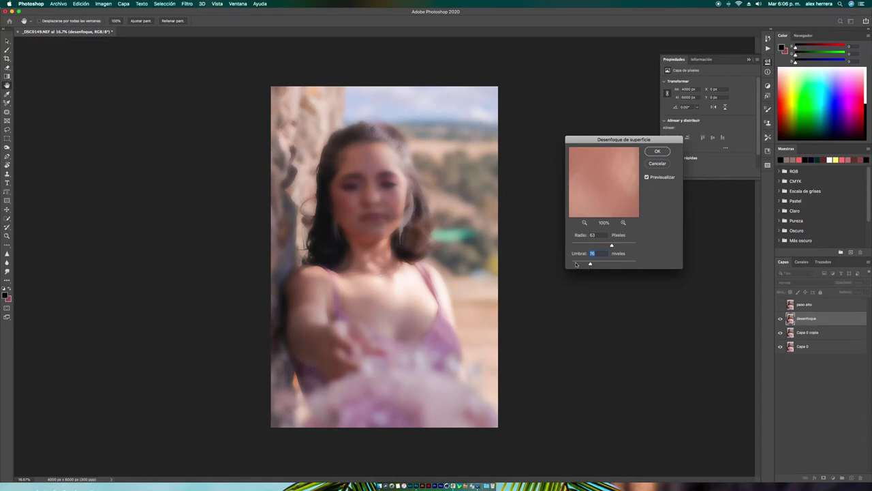
Step: Set the Surface Blur to a threshold of 15 levels and a radius of 71 pixels, and apply it
left_click(576, 264)
left_click(617, 245)
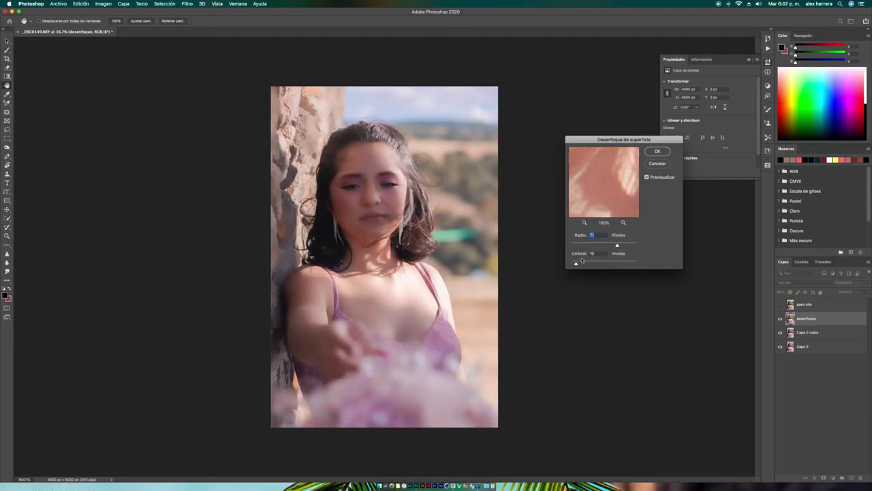
key("Tab")
left_click(657, 151)
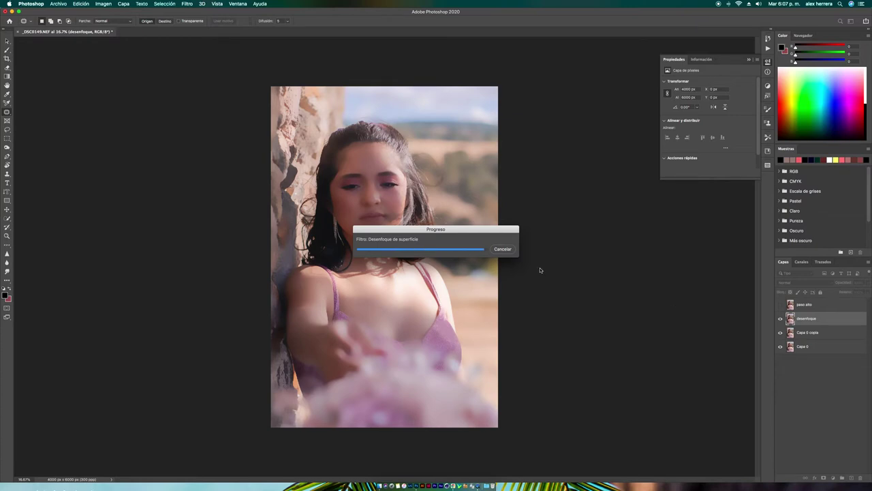
Step: Show the "paso alto" layer and set its blend mode to Linear Light (Luz lineal)
left_click(780, 305)
left_click(830, 307)
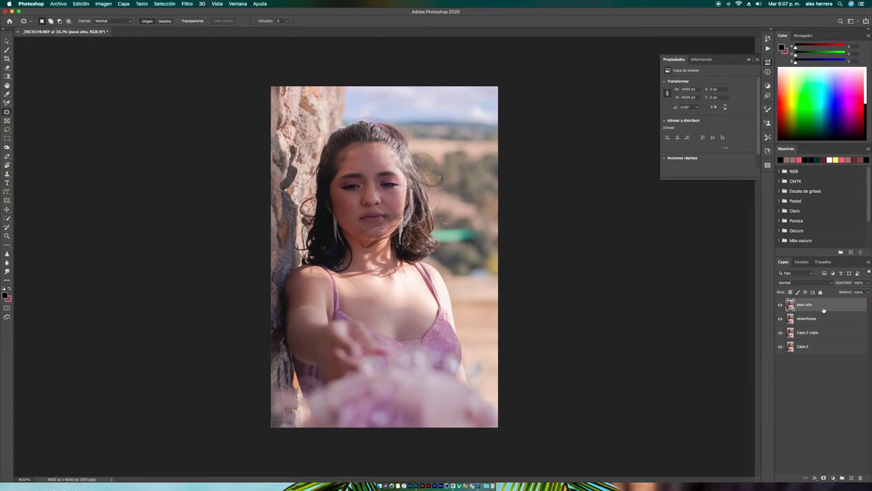
left_click(812, 283)
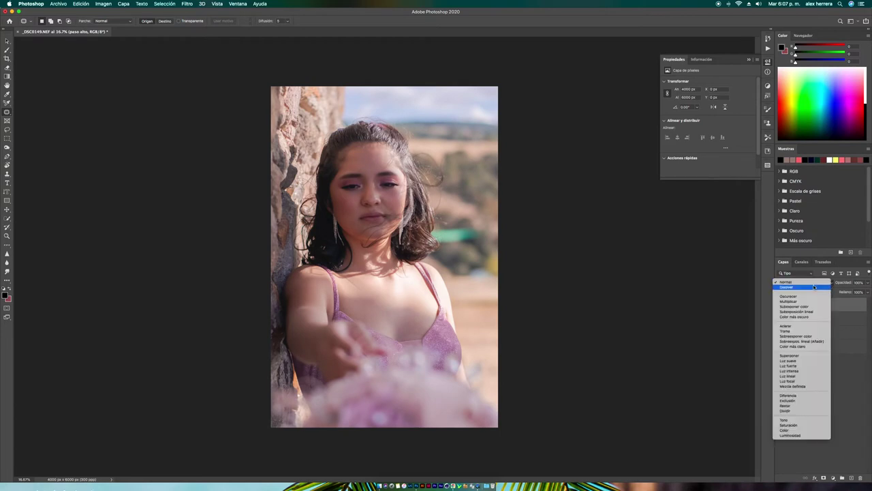
left_click(808, 376)
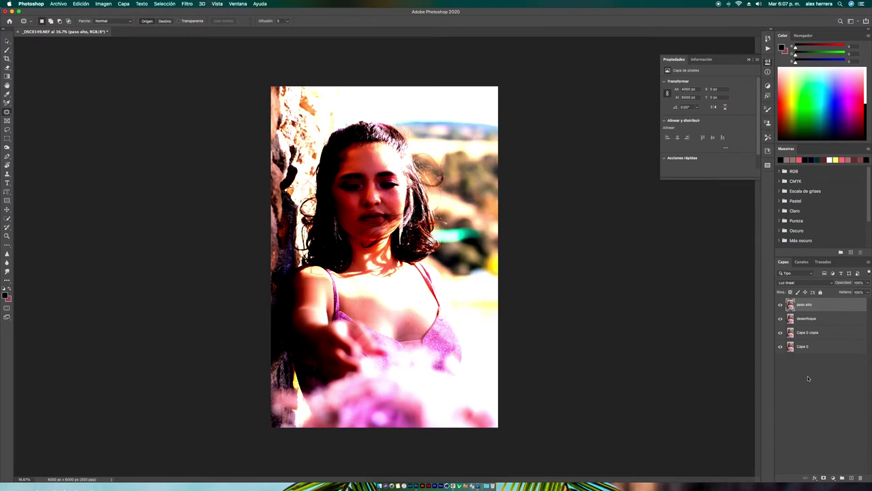
Step: Open the High Pass filter on the "paso alto" layer and set its radius to 6.0 pixels, previewing the face
left_click(188, 4)
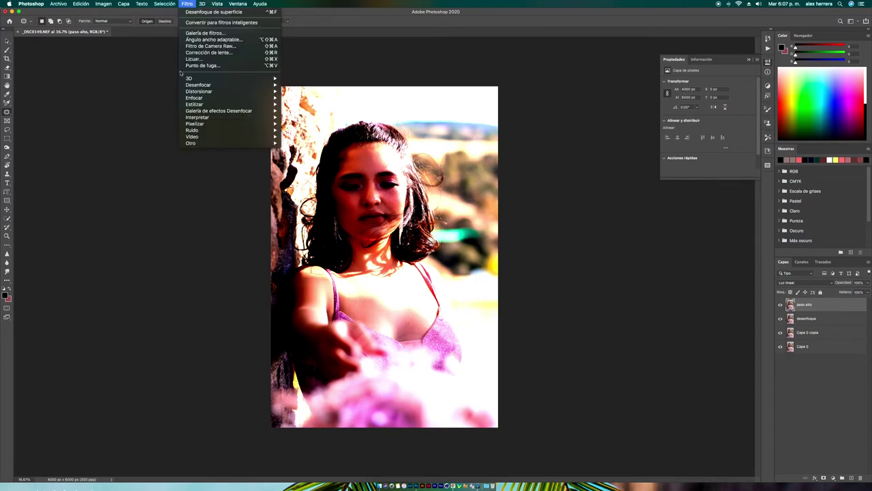
mouse_move(212, 142)
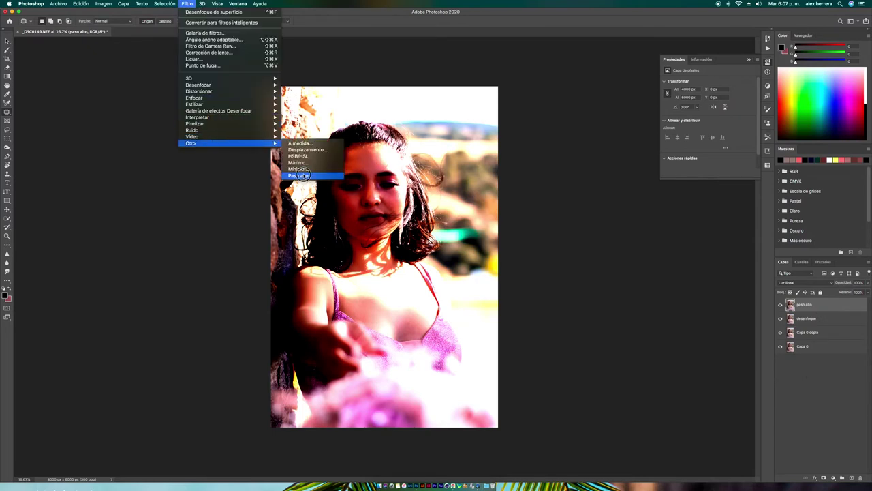
left_click(302, 175)
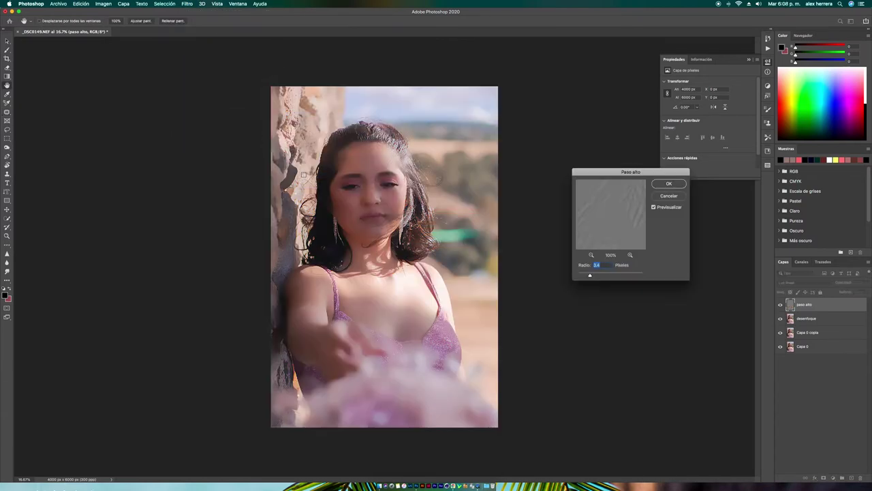
left_click(364, 262)
left_click_drag(591, 275, 597, 274)
Step: Compare the High Pass preview, try a radius of 8.9 pixels, and apply the filter with a smaller radius
left_click(654, 207)
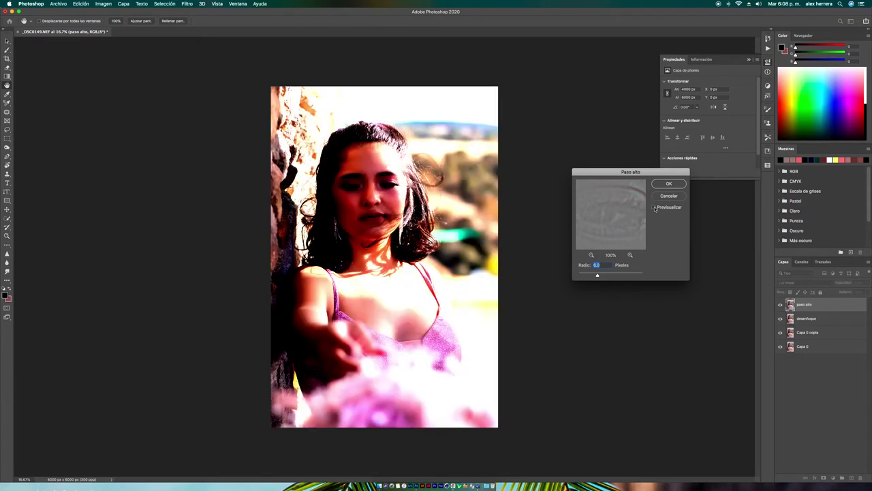
left_click(655, 207)
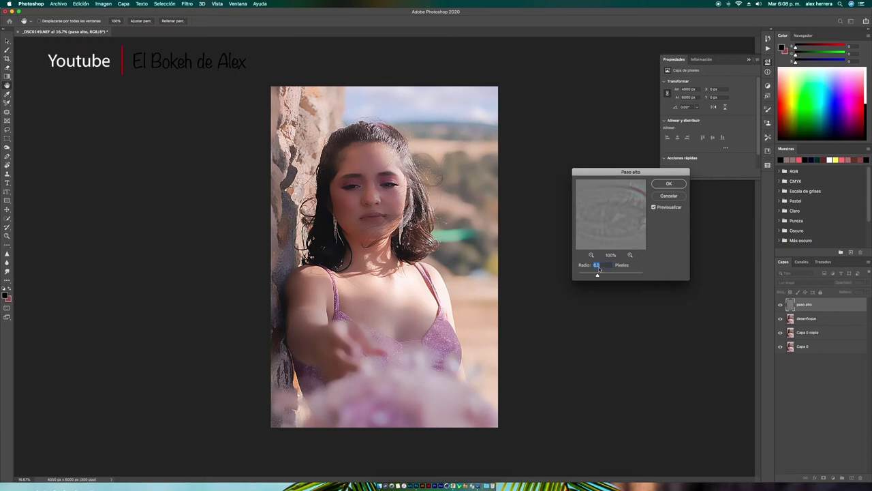
left_click_drag(597, 275, 599, 275)
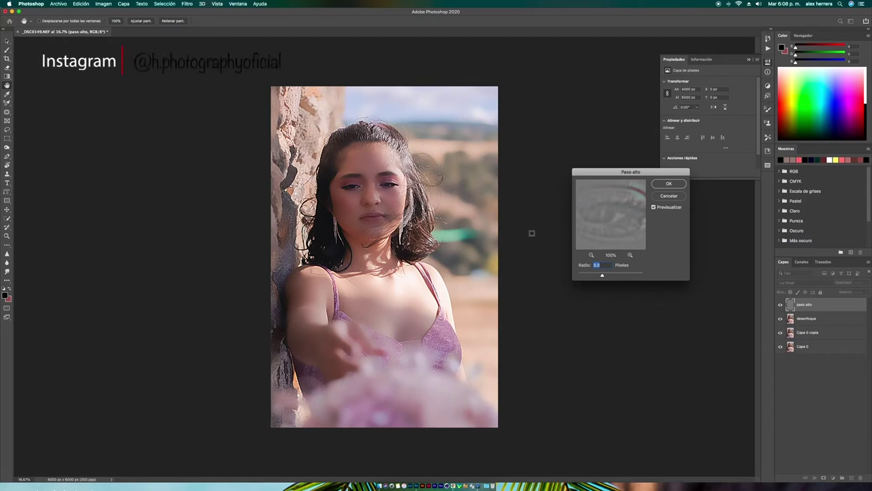
left_click_drag(602, 277, 597, 276)
left_click(669, 185)
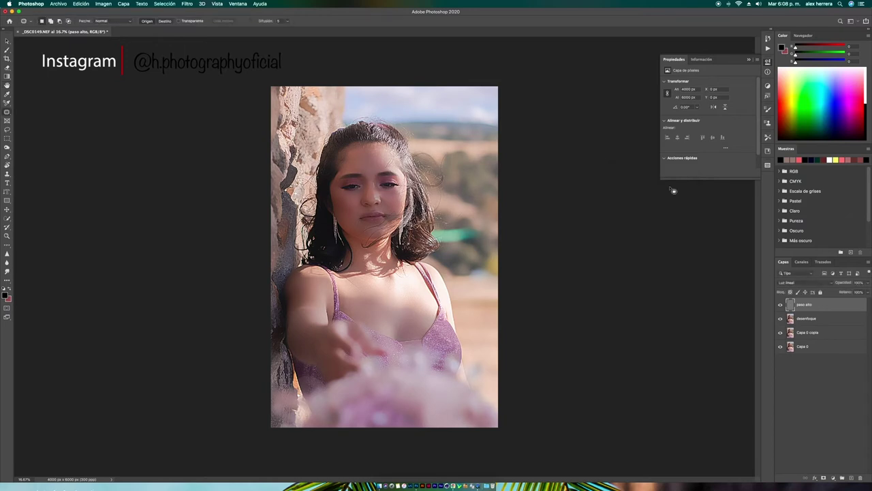
Step: Group the "paso alto" and "desenfoque" layers and add a black layer mask to the group
left_click(841, 319, "shift")
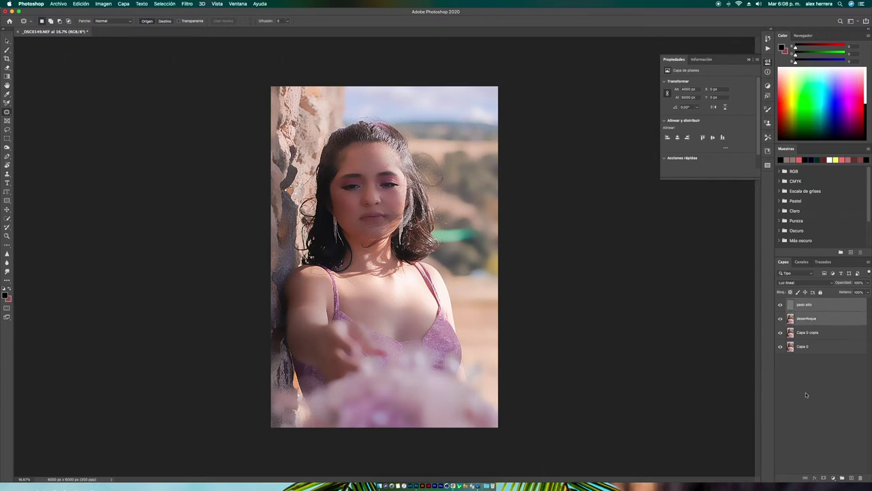
key("super+g")
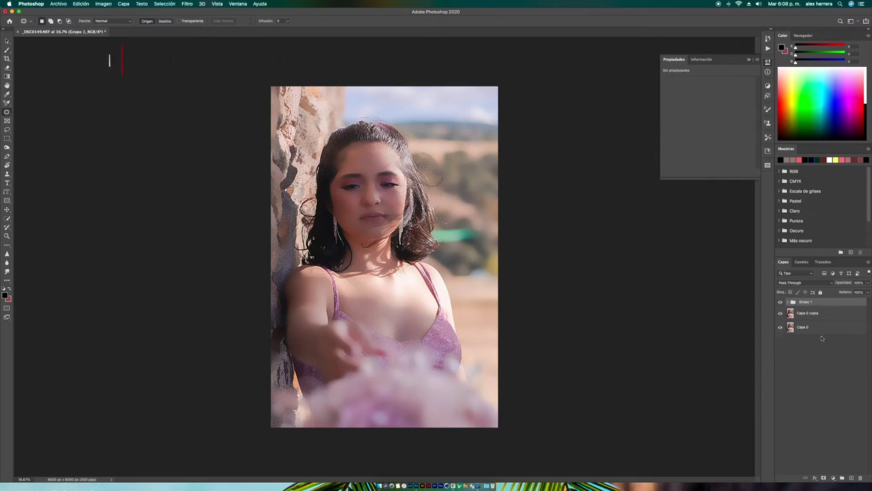
left_click(825, 478, "alt")
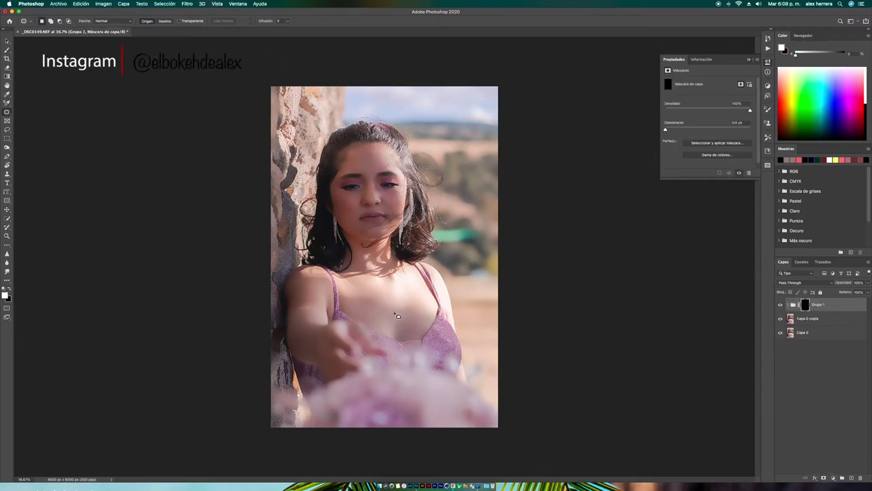
Step: Examine the face at 50% zoom with the masked group hidden and shown
key("super+plus")
key("super+plus")
key("super+plus")
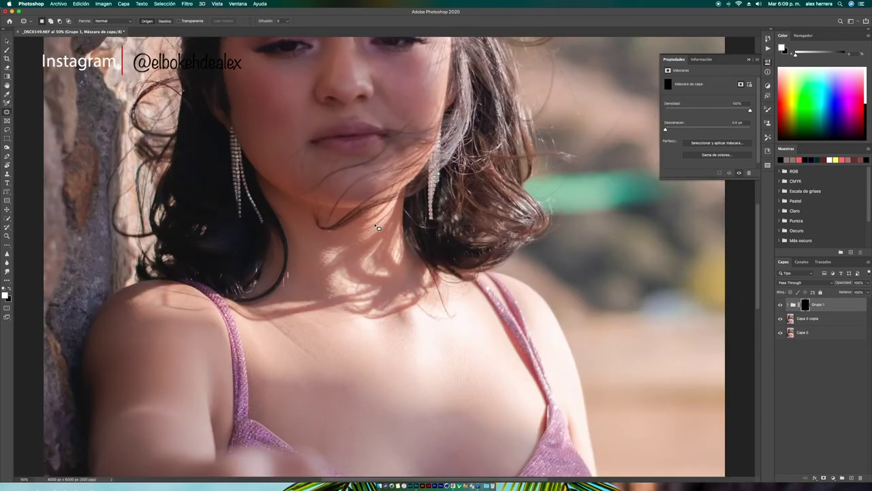
scroll(378, 228, "up", 6)
scroll(378, 227, "left", 3)
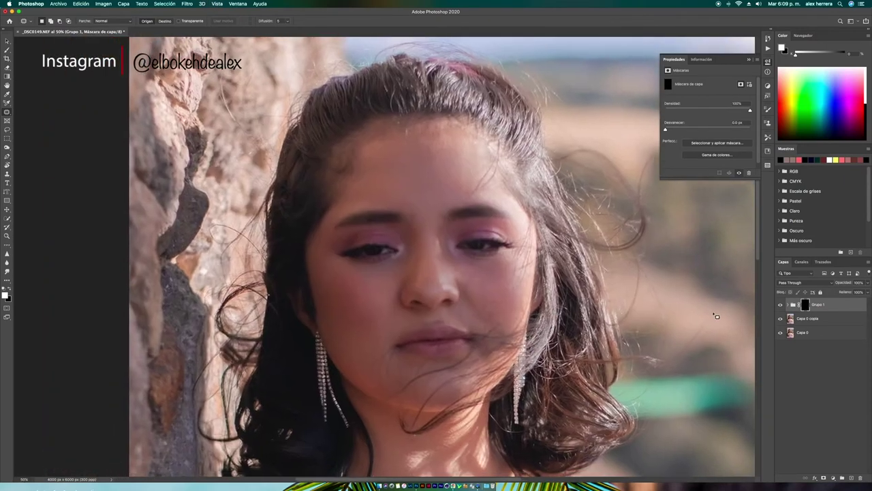
left_click(780, 305)
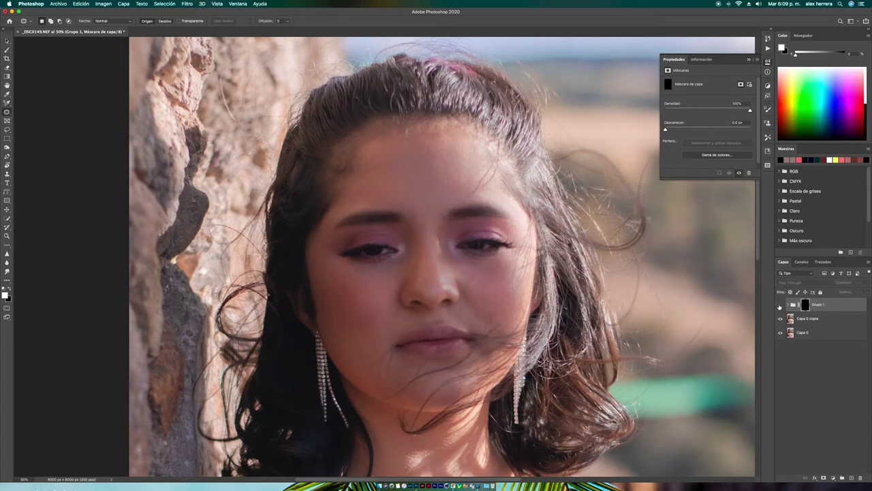
left_click(780, 304)
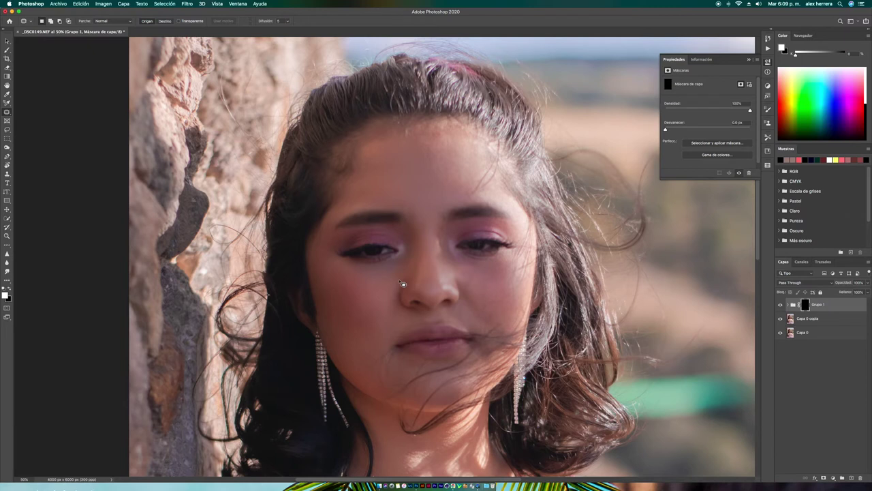
Step: Set up the Brush tool with Normal mode and 100% opacity for painting on the group mask
key("b")
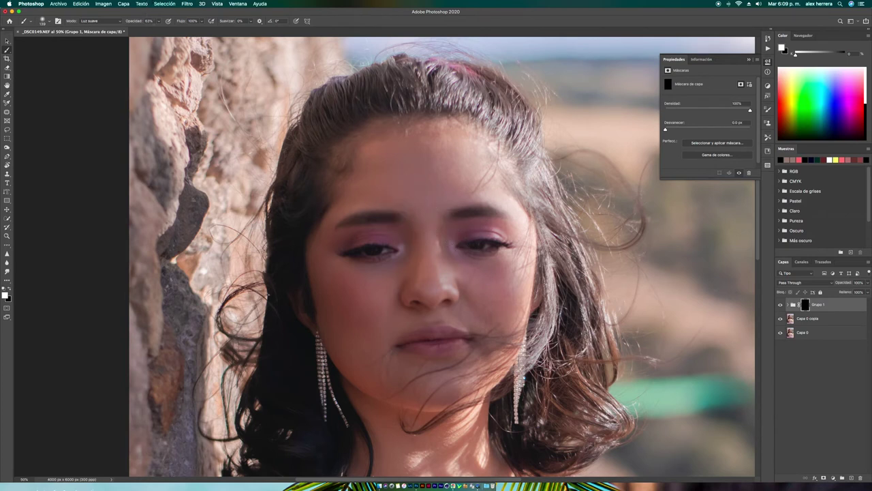
left_click(159, 21)
left_click_drag(158, 30, 175, 33)
left_click(99, 21)
left_click(95, 6)
left_click(111, 22)
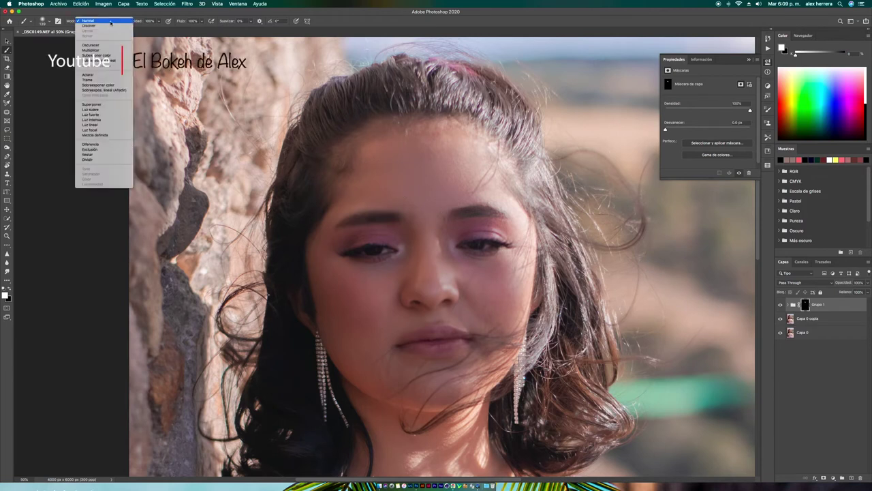
left_click(111, 22)
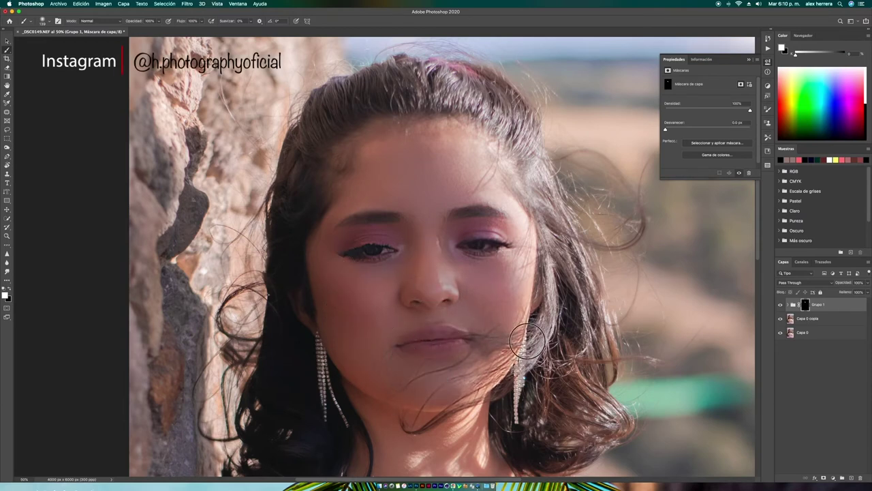
Step: Paint white on the group mask over the arm and hand to reveal the skin smoothing, undoing the last stroke
scroll(509, 418, "down", 5)
scroll(508, 418, "left", 1)
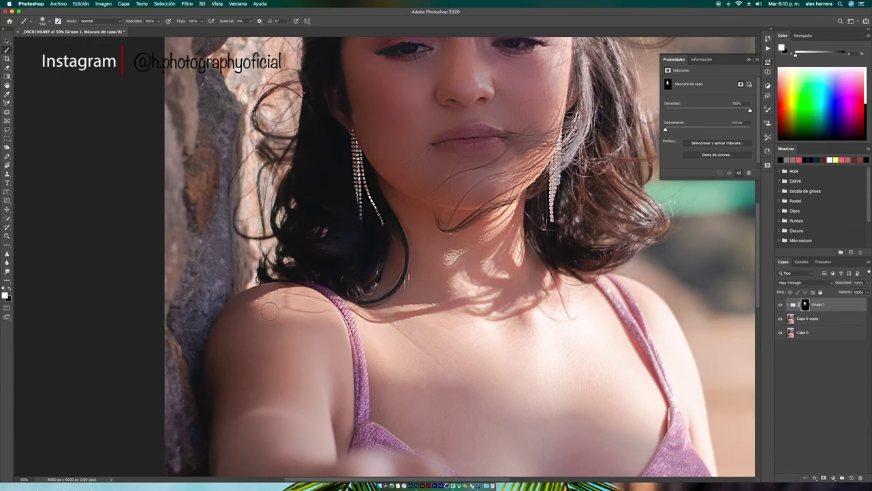
left_click_drag(288, 342, 386, 253)
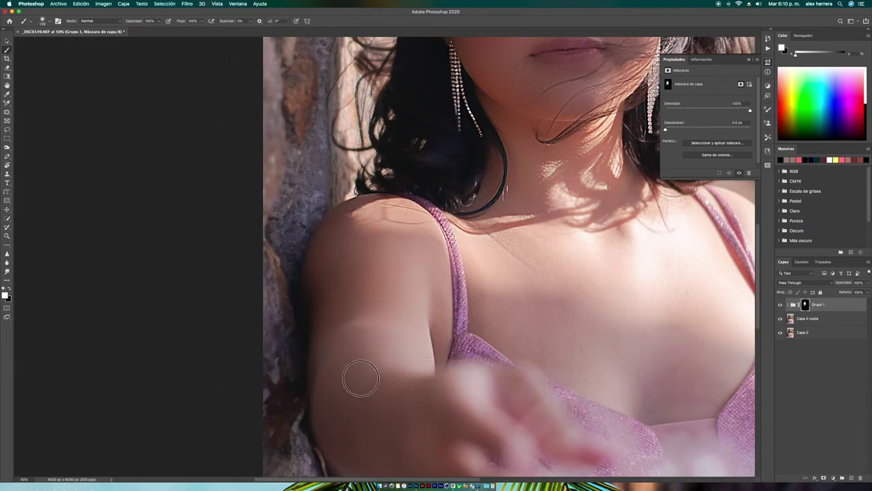
left_click_drag(523, 402, 478, 383)
mouse_move(355, 420)
left_mouse_down()
mouse_move(276, 343)
mouse_move(415, 419)
left_mouse_up()
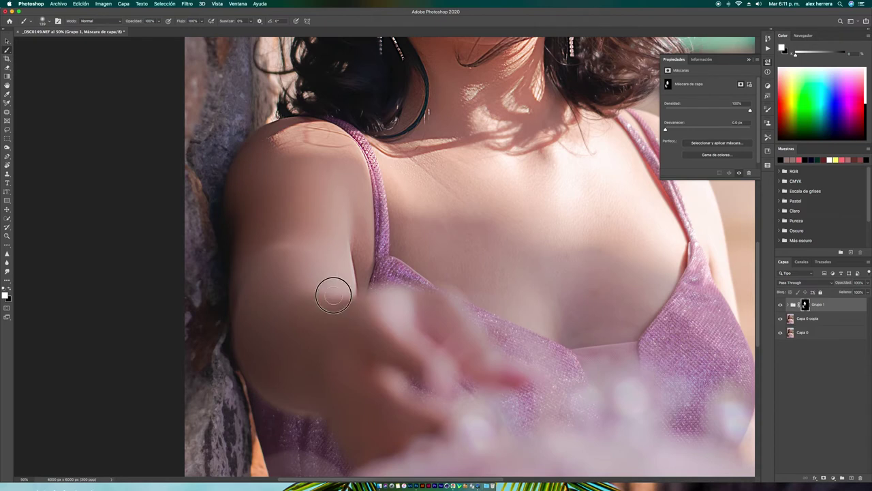
key("super+z")
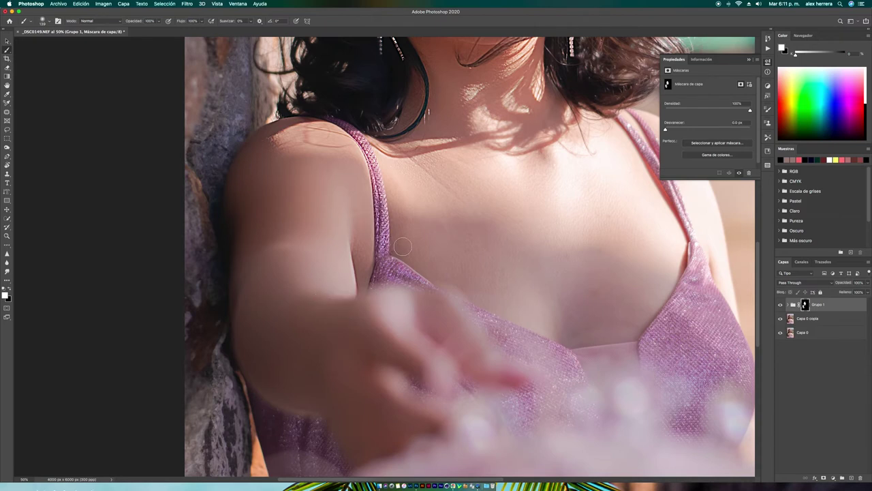
Step: Enlarge the brush and paint white on the group mask over the chest and the shoulder beside the dress strap
key("]")
key("]")
mouse_move(451, 274)
left_mouse_down()
mouse_move(557, 322)
mouse_move(604, 329)
mouse_move(657, 295)
mouse_move(671, 252)
mouse_move(659, 233)
mouse_move(584, 186)
mouse_move(456, 191)
mouse_move(405, 166)
mouse_move(408, 159)
mouse_move(608, 257)
mouse_move(631, 207)
mouse_move(652, 186)
mouse_move(638, 159)
left_mouse_up()
left_click_drag(593, 255, 364, 301)
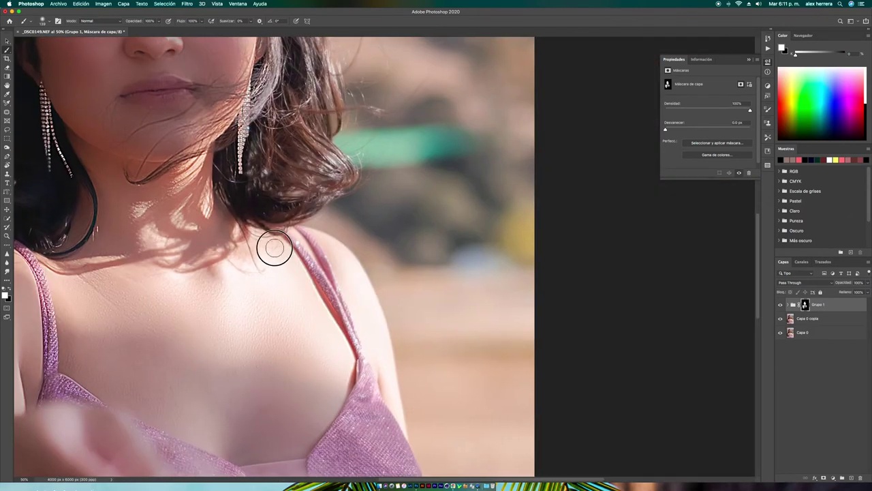
mouse_move(300, 237)
left_mouse_down()
mouse_move(341, 291)
mouse_move(322, 269)
mouse_move(362, 356)
left_mouse_up()
scroll(270, 321, "left", 10)
scroll(270, 321, "up", 8)
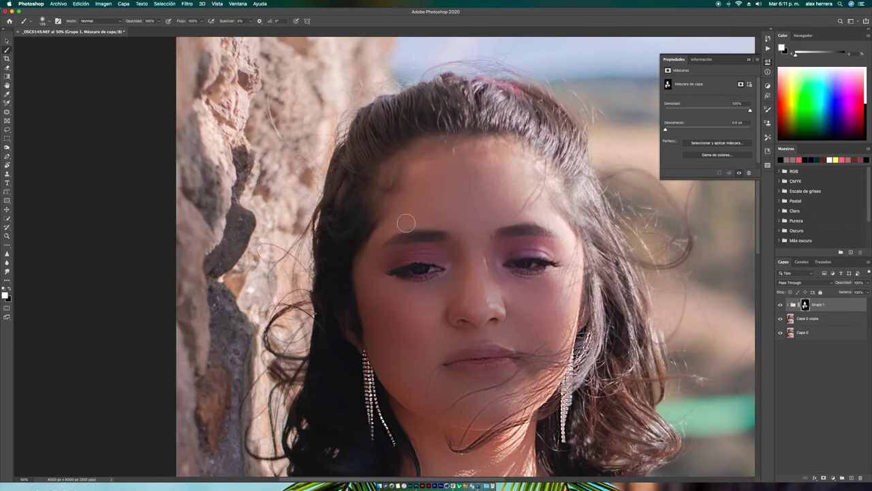
Step: Compare the whole portrait with the masked group hidden and shown
left_click(781, 305)
key("super+minus")
key("super+minus")
key("super+minus")
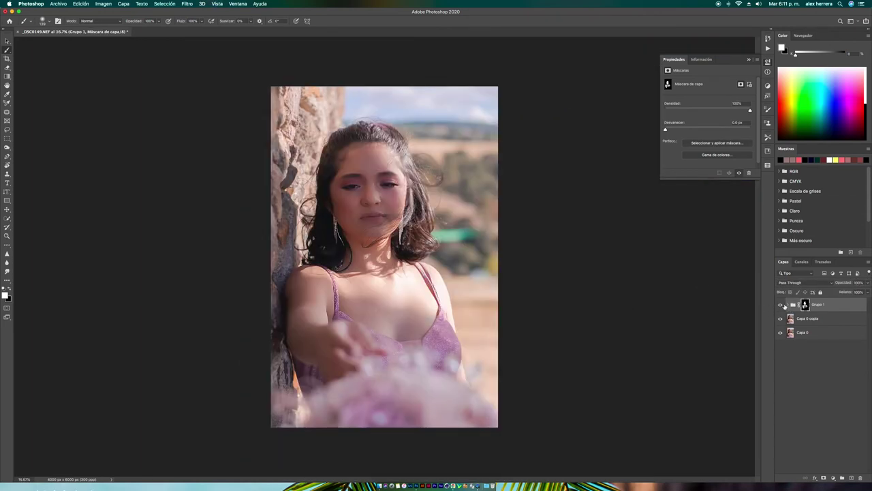
left_click(782, 305)
left_click(781, 305)
Step: Paint white on the group mask over the hair on both sides of the face to bring out its detail
key("super+plus")
key("super+plus")
key("super+plus")
left_click_drag(415, 211, 470, 351)
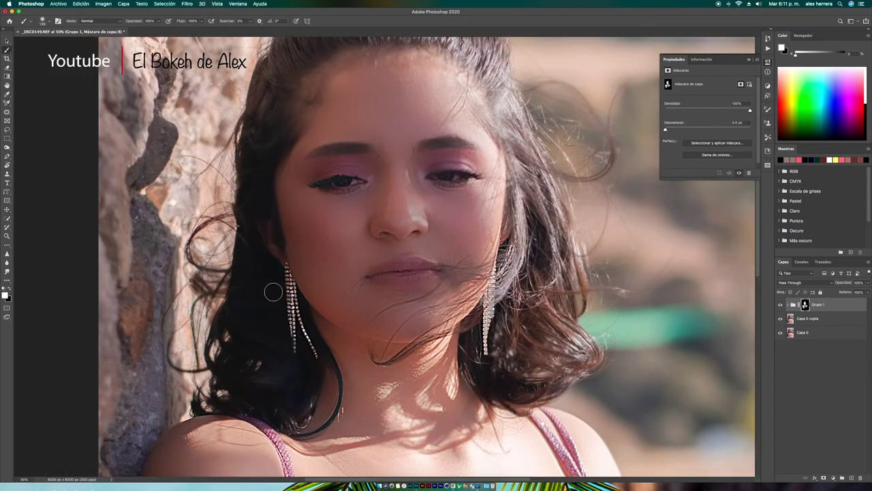
left_click_drag(398, 150, 401, 304)
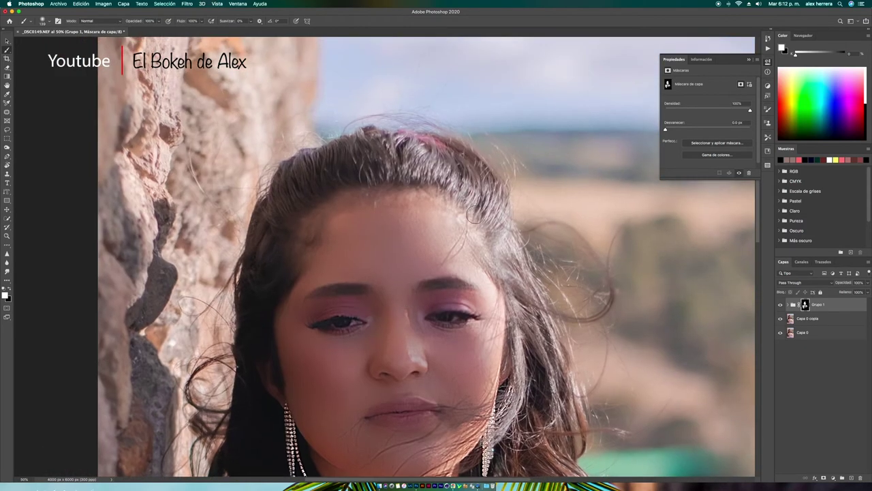
mouse_move(488, 228)
left_mouse_down()
mouse_move(457, 184)
mouse_move(469, 185)
mouse_move(447, 170)
mouse_move(453, 158)
mouse_move(388, 152)
mouse_move(413, 147)
mouse_move(336, 159)
mouse_move(289, 192)
mouse_move(254, 308)
mouse_move(274, 284)
mouse_move(268, 321)
left_mouse_up()
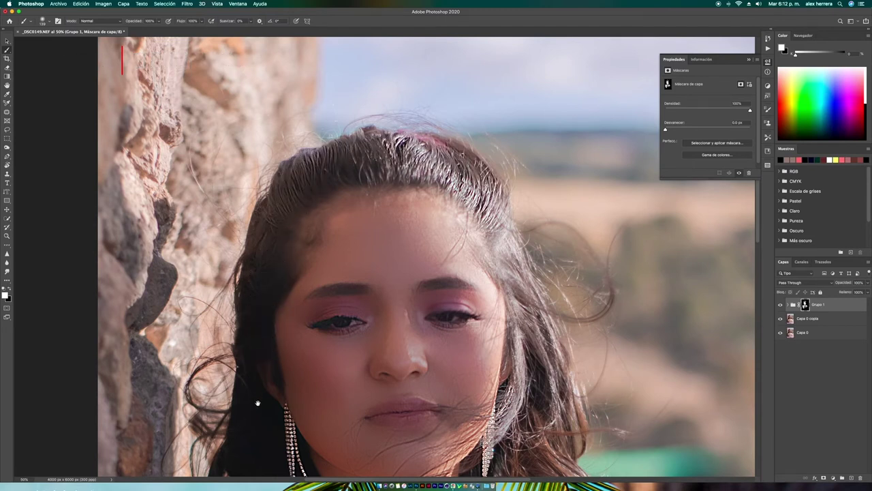
mouse_move(504, 273)
left_mouse_down()
mouse_move(558, 380)
mouse_move(554, 363)
mouse_move(554, 388)
left_mouse_up()
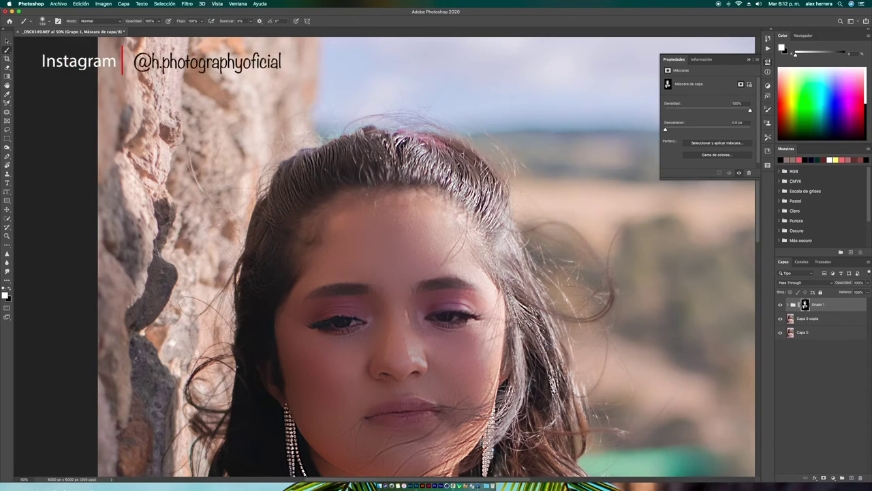
scroll(475, 222, "down", 5)
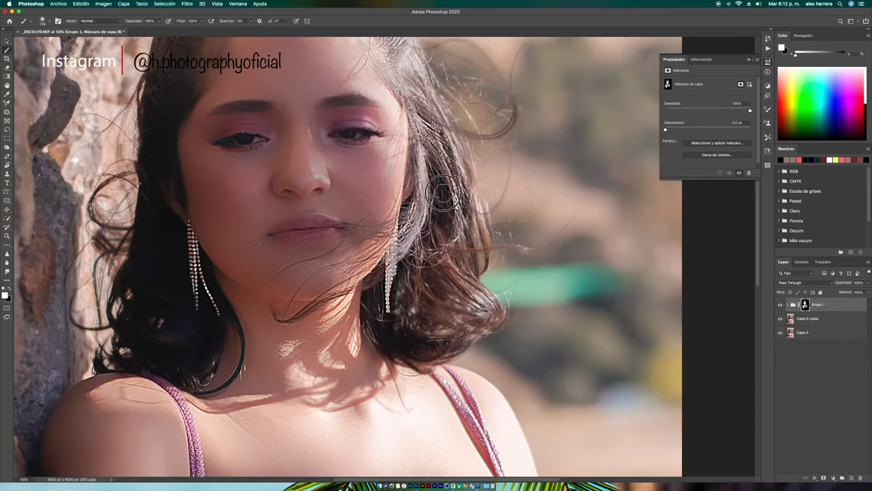
mouse_move(447, 242)
left_mouse_down()
mouse_move(462, 306)
mouse_move(478, 324)
mouse_move(456, 285)
mouse_move(424, 281)
mouse_move(408, 257)
mouse_move(405, 308)
left_mouse_up()
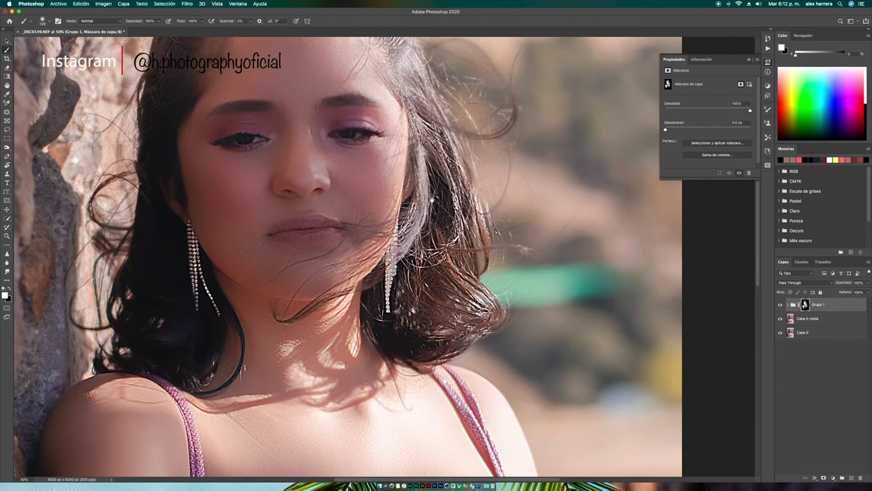
scroll(586, 358, "up", 4)
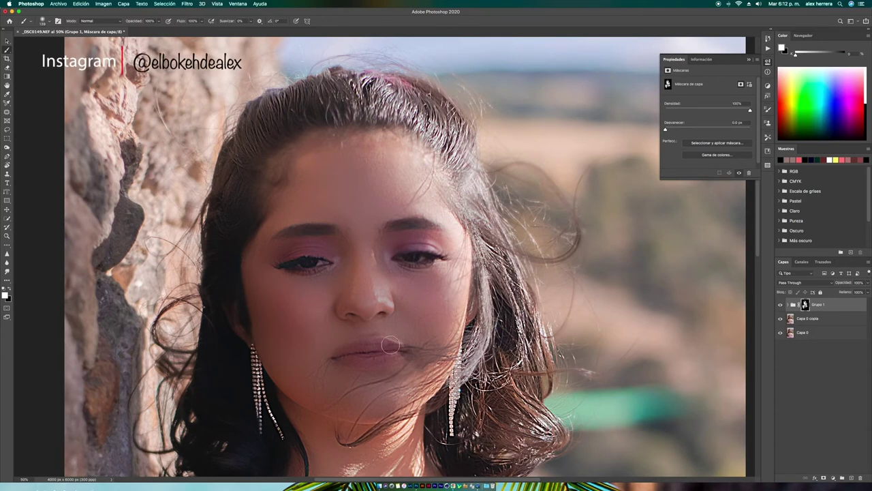
Step: Add two new empty layers above the masked group and select them both
key("super+minus")
key("super+minus")
key("super+minus")
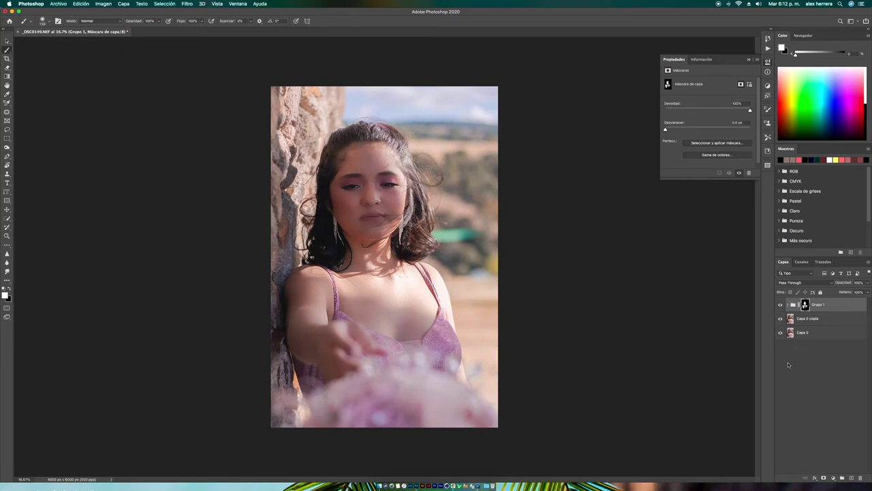
left_click(851, 477)
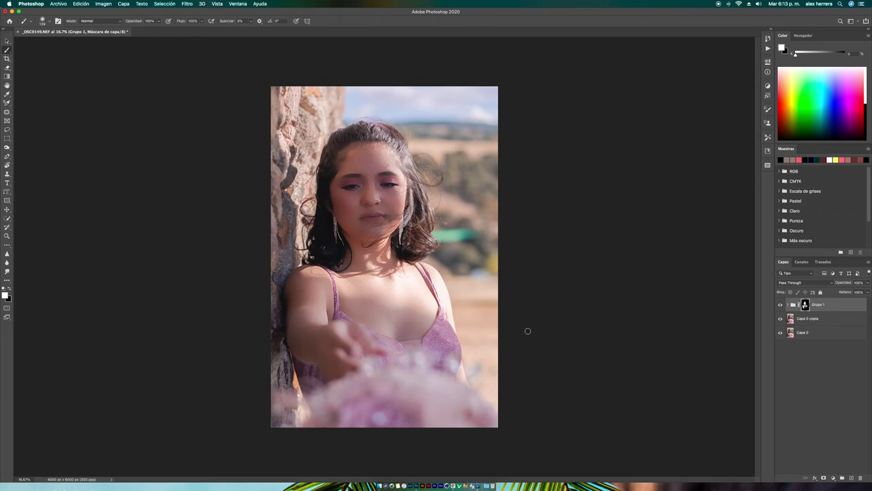
key("super+plus")
key("super+plus")
key("super+plus")
left_click_drag(372, 135, 458, 301)
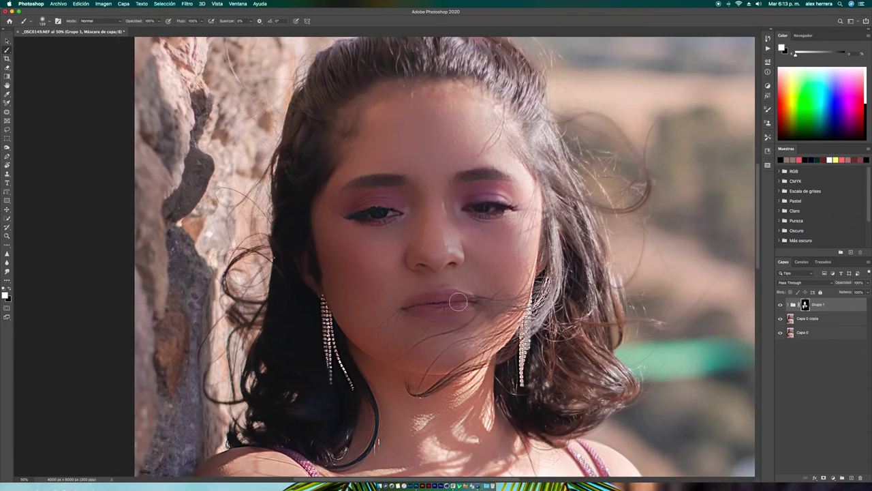
left_click(851, 478)
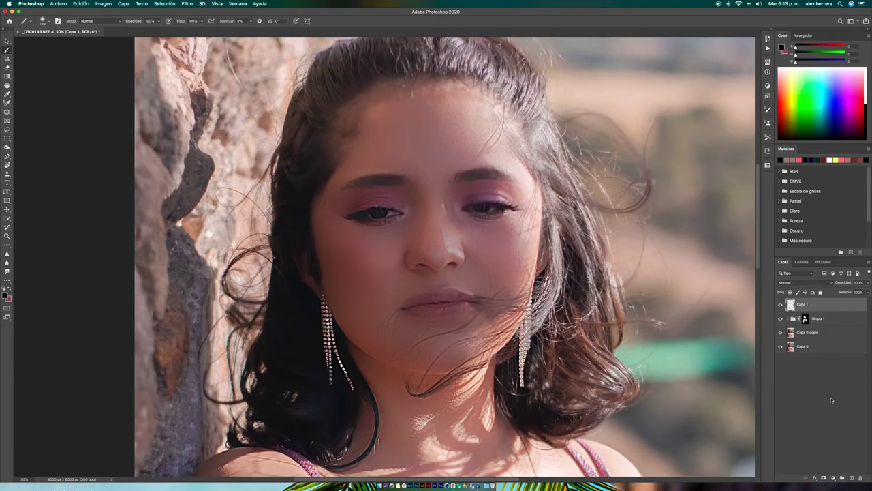
left_click(854, 478)
left_click(814, 318, "shift")
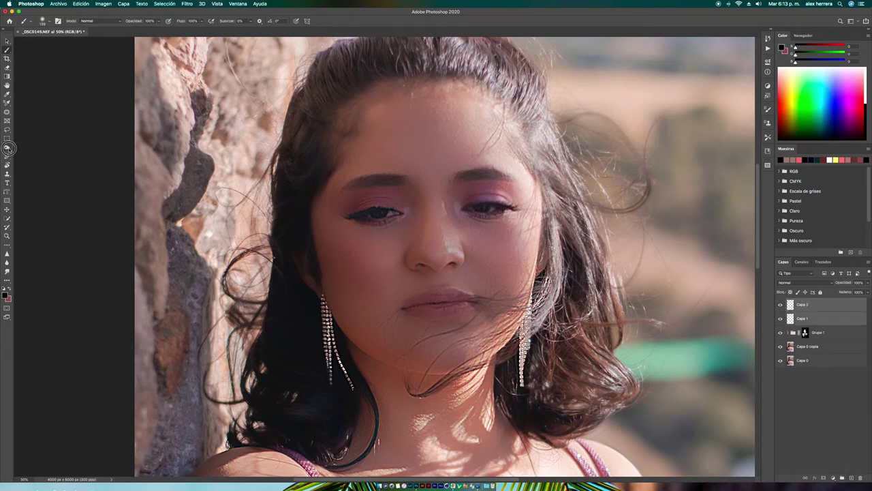
Step: Rename the lower new layer "sombras" and the upper one "iluminacion"
left_click(7, 147)
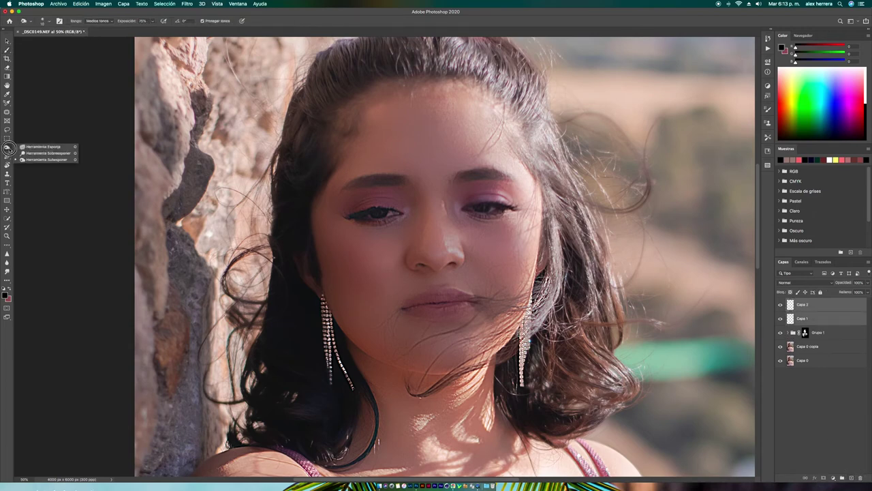
left_click(51, 154)
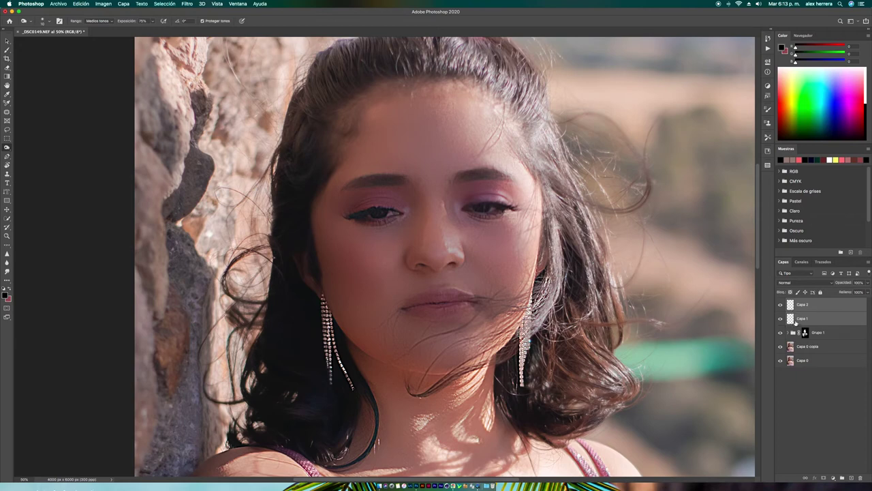
left_click(807, 323)
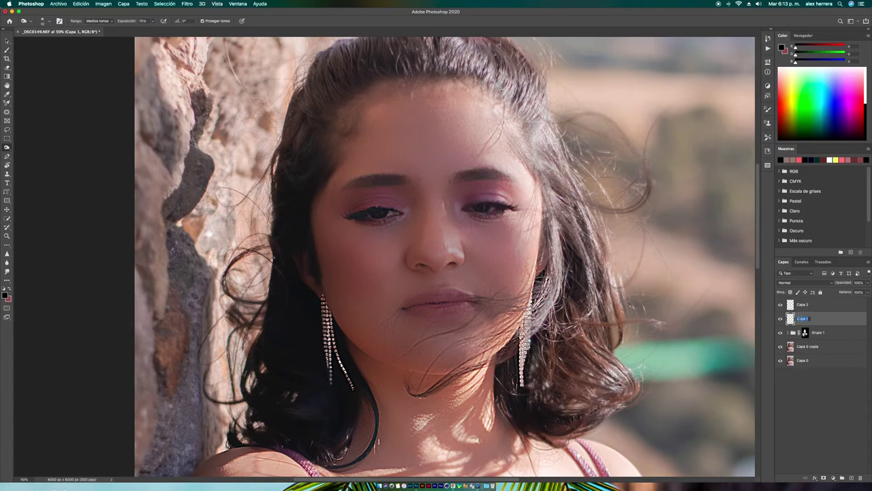
type("sombras")
key("Return")
double_click(806, 304)
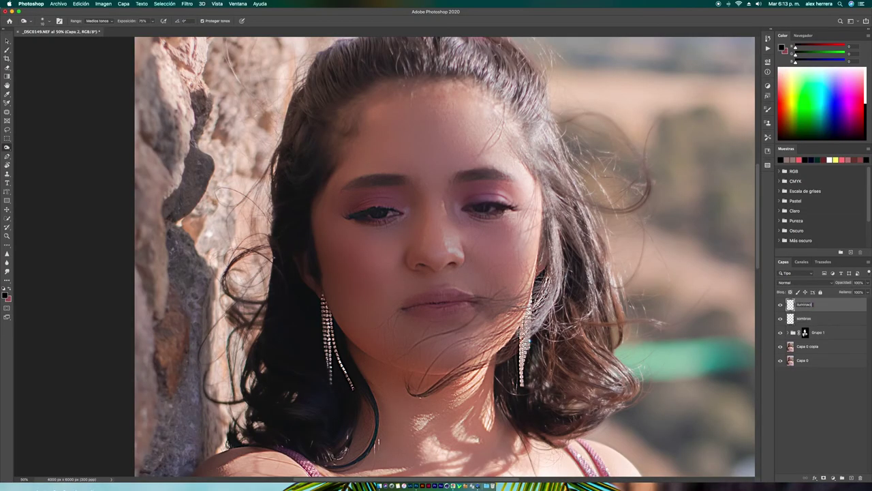
type("iluminacion")
key("Return")
Step: Select the "sombras" layer, ready the Brush with black as the foreground color, and set the layer's blend mode to Luz suave
left_click(790, 318)
key("b")
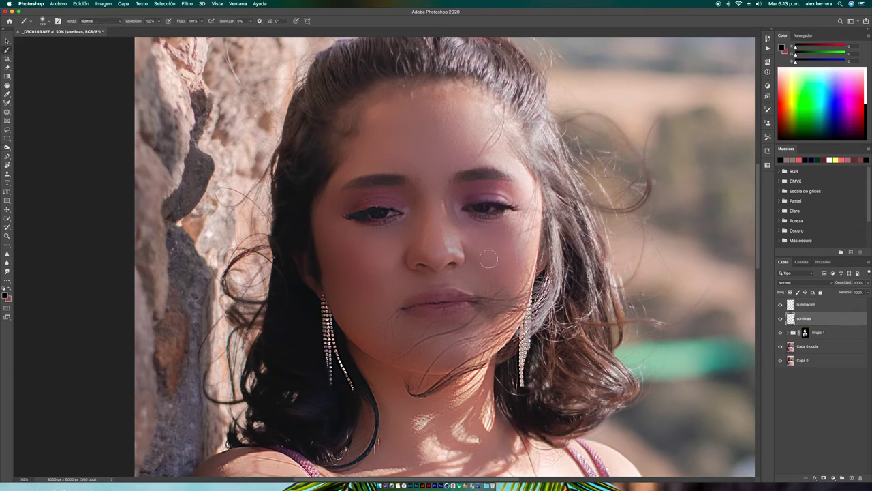
left_click_drag(488, 261, 486, 264)
left_click(5, 297)
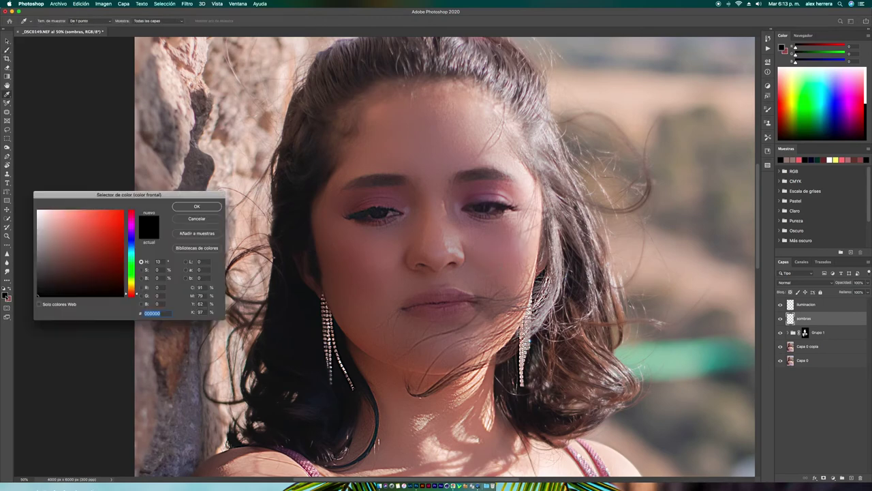
left_click(212, 207)
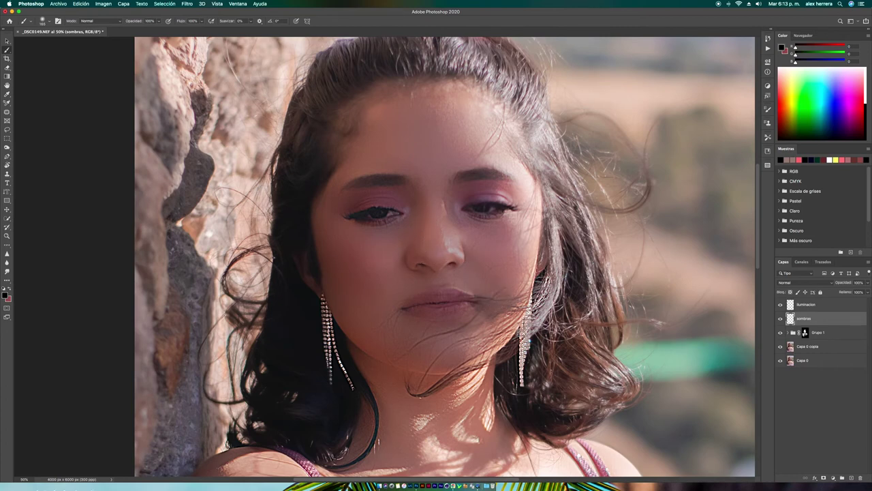
left_click(808, 282)
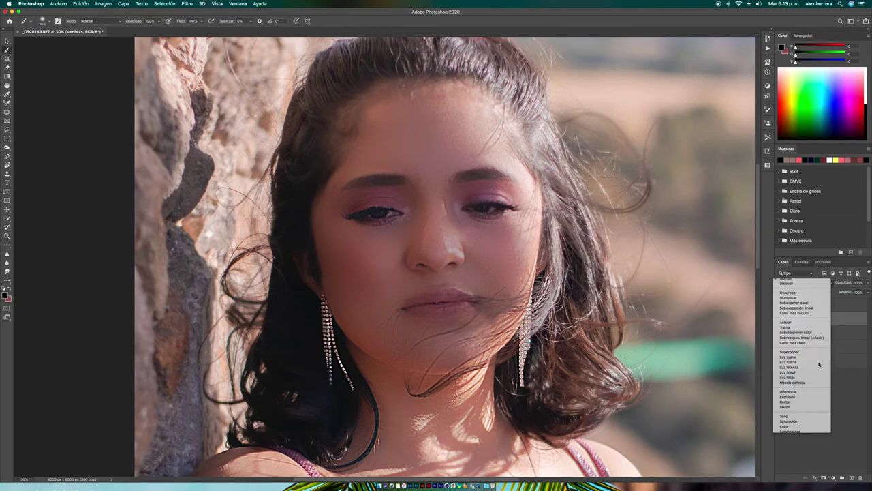
left_click(819, 363)
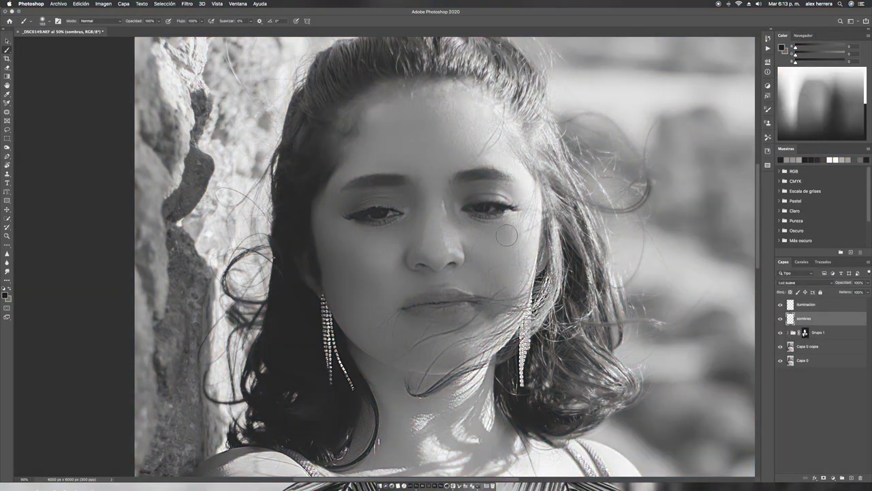
Step: Test black strokes on the cheek, undo them, and lower the "sombras" layer's opacity to 66%
left_click_drag(508, 233, 523, 262)
key("super+z")
left_click_drag(847, 284, 836, 287)
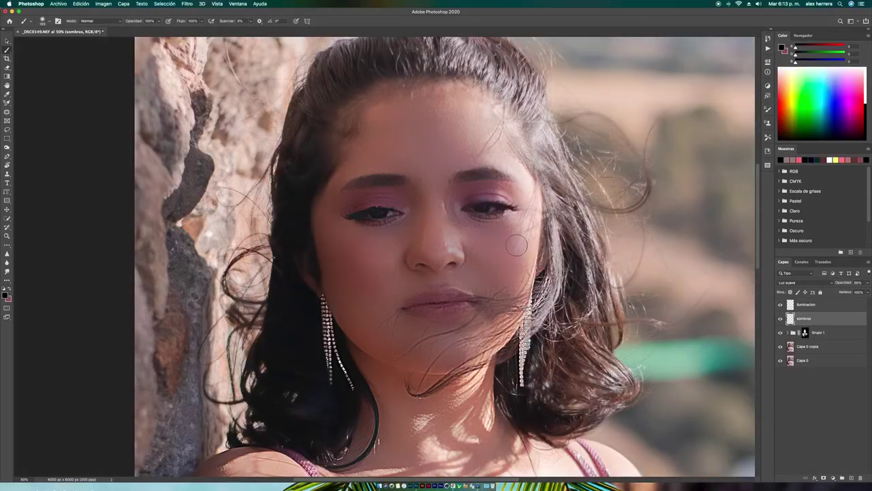
mouse_move(518, 262)
left_mouse_down()
mouse_move(515, 227)
mouse_move(518, 257)
left_mouse_up()
key("super+z")
Step: Confirm black as the foreground color and set the brush to 27% opacity with the Luz suave mode
left_click(782, 47)
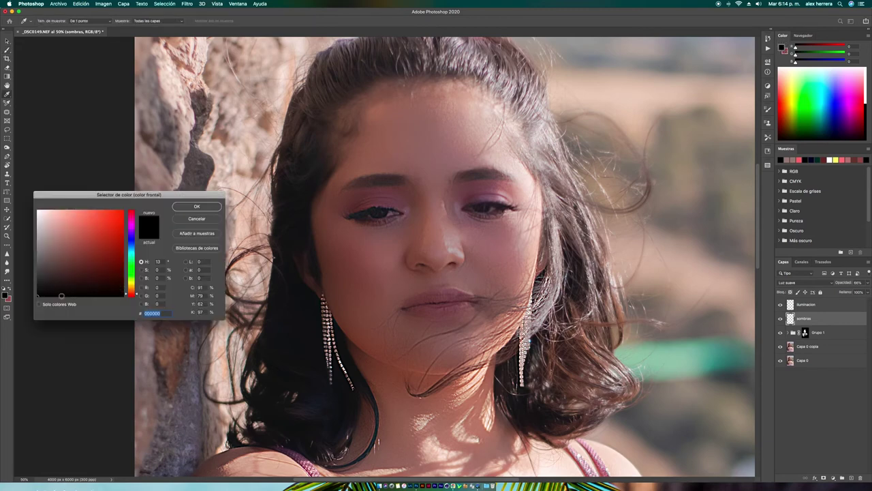
left_click(212, 206)
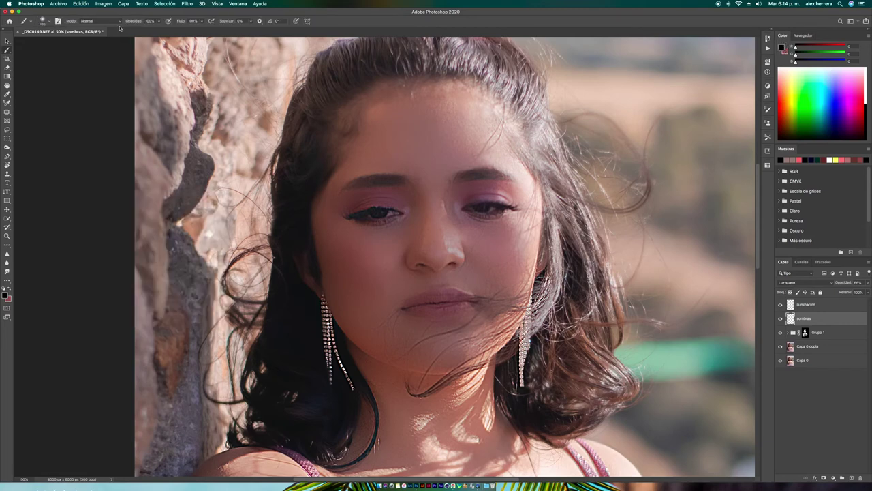
left_click_drag(136, 25, 107, 24)
left_click(109, 23)
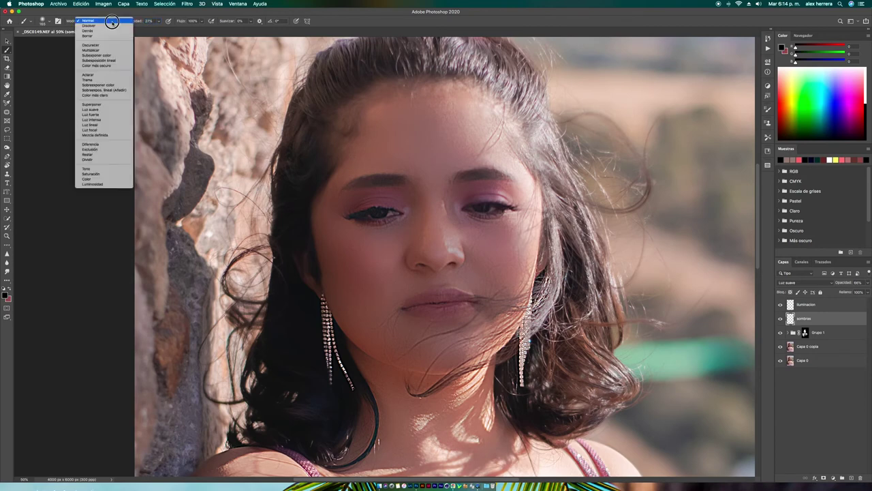
left_click(111, 110)
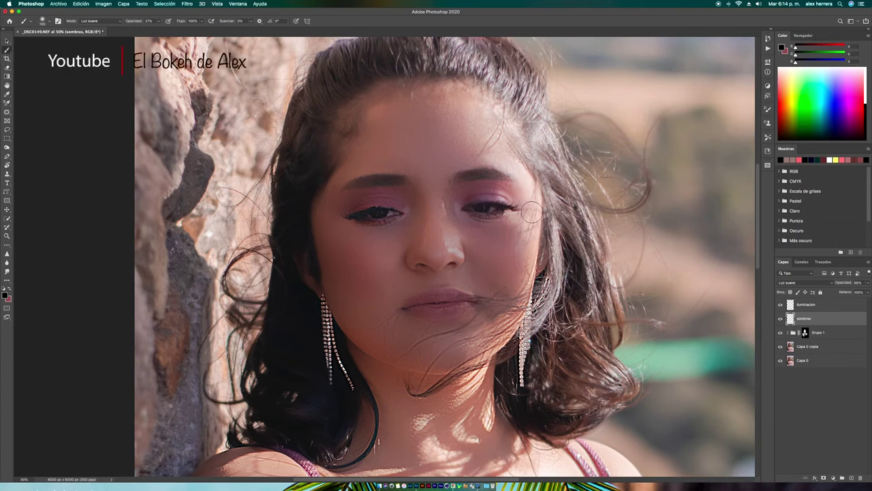
Step: Test a stroke between the eye and nose, undo it, and shade the nose and face contours in black on "sombras"
left_click_drag(482, 190, 466, 212)
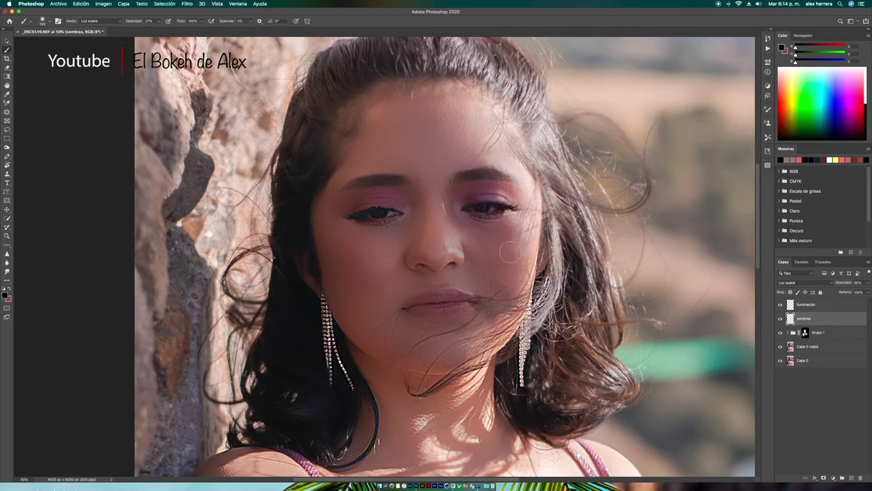
key("super+z")
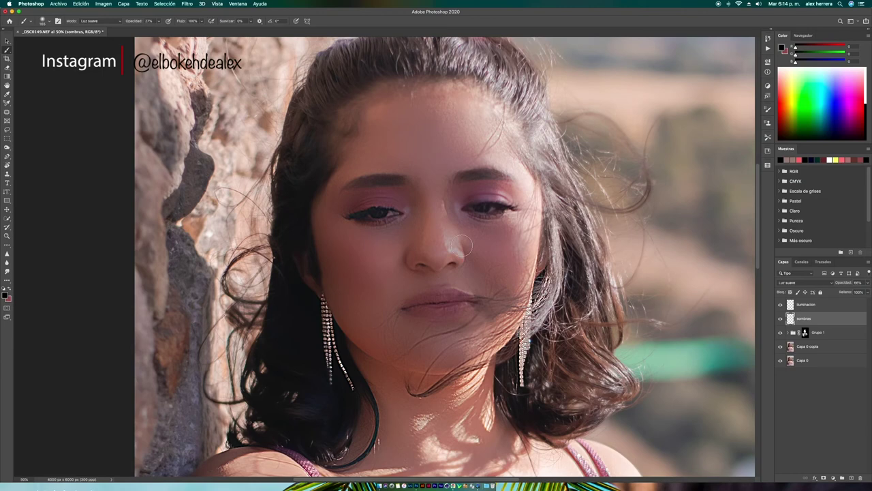
left_click(402, 262)
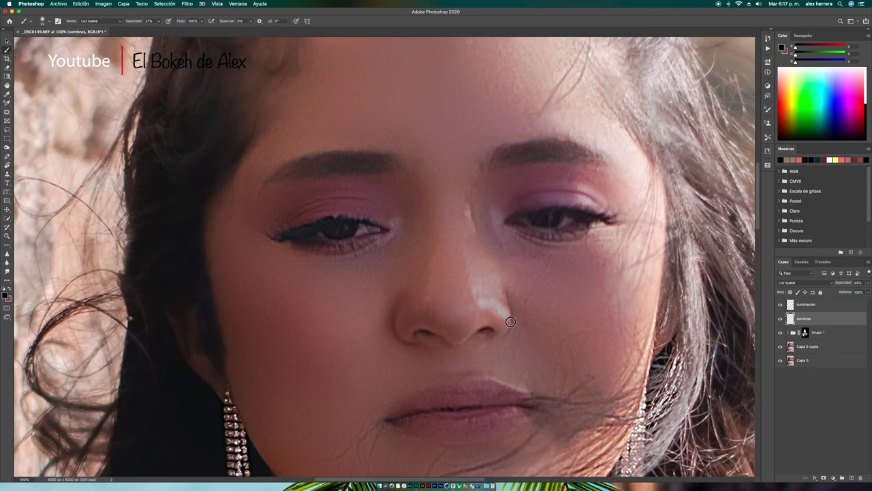
scroll(511, 322, "down", 4)
scroll(546, 257, "up", 6)
left_click_drag(340, 262, 384, 266)
scroll(392, 271, "down", 8)
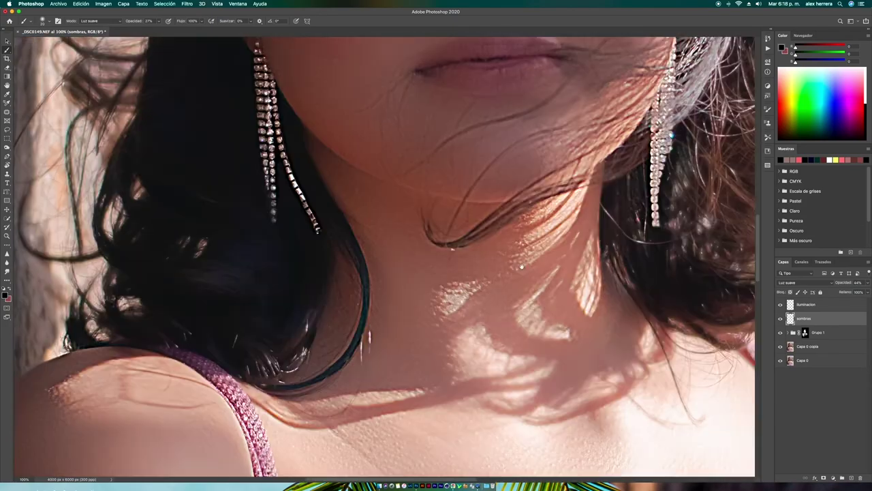
Step: Lower the brush opacity to 11% and enlarge the brush to keep shading the face
scroll(392, 270, "up", 7)
scroll(392, 271, "right", 5)
scroll(295, 206, "left", 4)
key("1")
key("1")
key("bracketright")
key("bracketright")
key("bracketright")
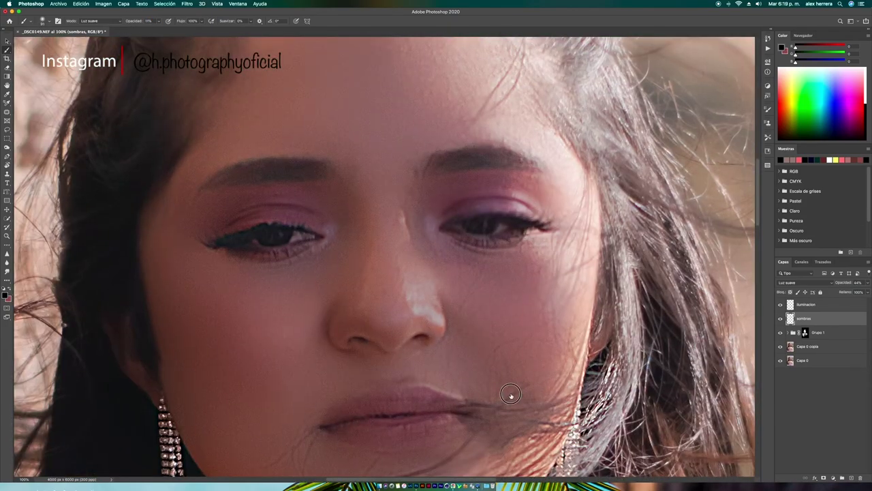
Step: Shade the upper and lower lips on the "sombras" layer, resizing the small brush to fit each area
scroll(510, 397, "down", 4)
scroll(433, 292, "up", 3)
scroll(433, 291, "left", 4)
scroll(545, 358, "up", 4)
key("bracketleft")
key("bracketleft")
key("bracketleft")
key("bracketleft")
key("bracketleft")
key("bracketleft")
key("bracketleft")
key("bracketleft")
key("bracketleft")
key("bracketleft")
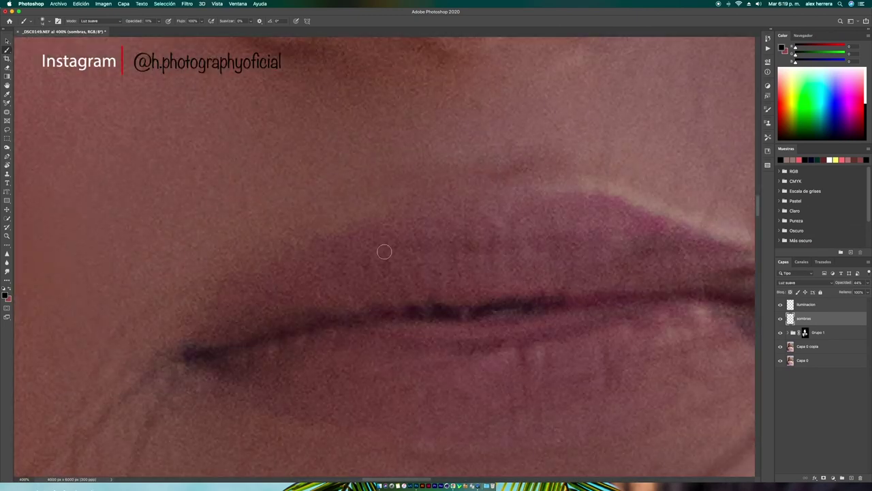
key("bracketright")
key("bracketright")
key("bracketright")
scroll(442, 366, "right", 5)
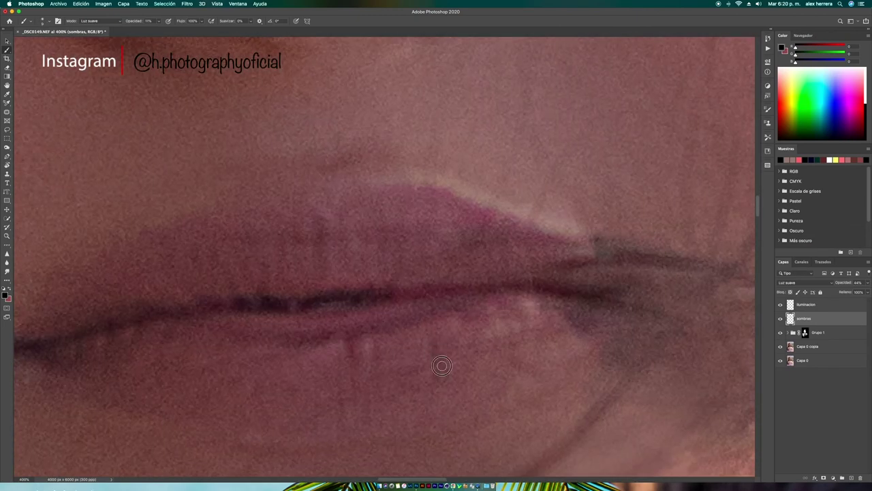
key("bracketleft")
key("bracketleft")
scroll(516, 312, "right", 2)
Step: Select the "iluminacion" layer, set the foreground color to white and lower the layer's opacity
key("super+minus")
key("super+minus")
key("super+minus")
key("super+minus")
key("super+minus")
key("alt+bracketright")
left_click(804, 282)
left_click(779, 67)
left_click_drag(845, 282, 829, 282)
Step: Enlarge the brush, sample the skin tone below the eye beside the hair, and switch the foreground color back to white
scroll(437, 162, "up", 4)
key("bracketright")
key("bracketright")
key("bracketright")
key("bracketright")
key("bracketright")
key("bracketright")
left_click(545, 263, "alt")
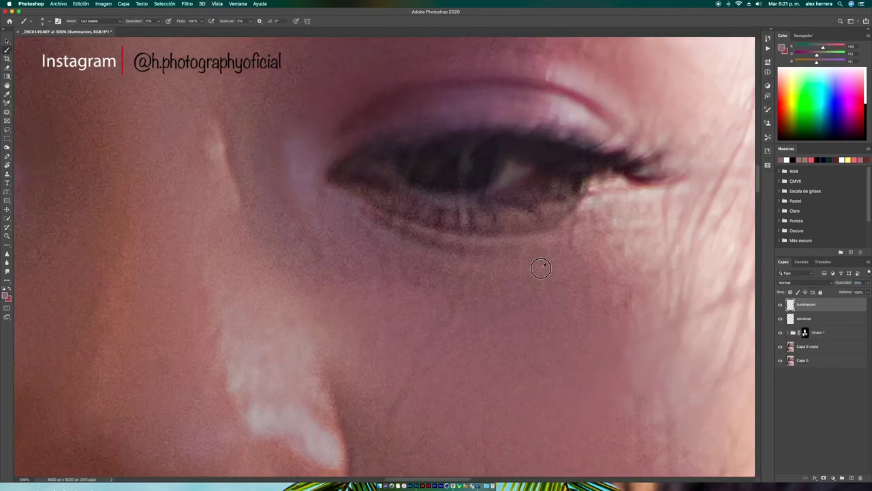
left_click(778, 67)
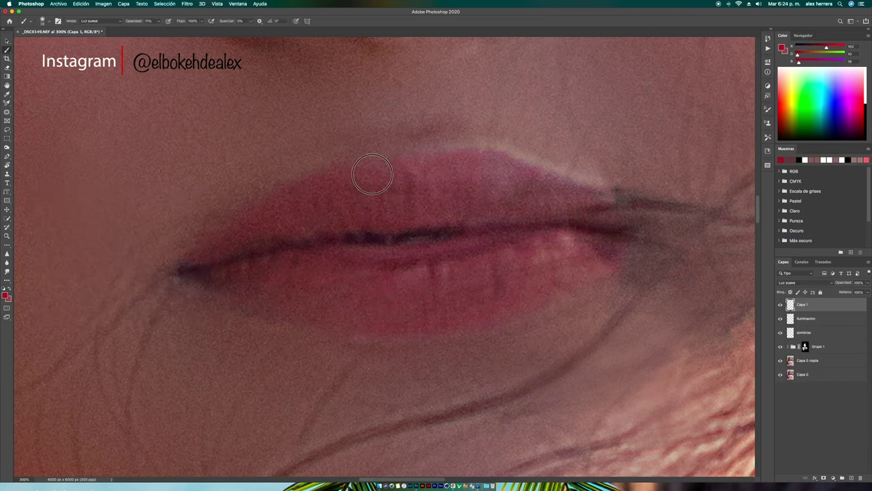
Step: Move the red lip color layer "Capa 1" below the "sombras" layer
key("super+minus")
key("super+minus")
key("super+minus")
key("super+minus")
key("super+BackSpace")
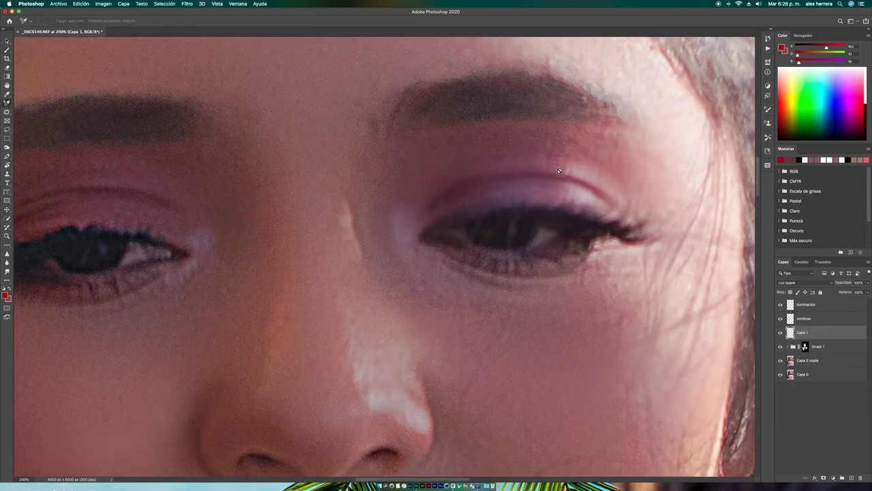
Step: Set the foreground color to pink (RGB 234, 116, 227) and paint eyeshadow over the eyelids on "Capa 1"
left_click(5, 293)
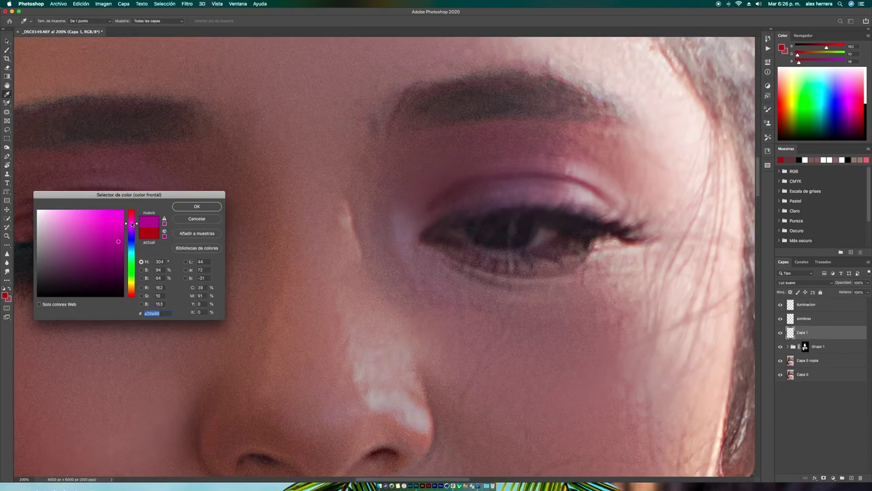
left_click(81, 217)
left_click(195, 201)
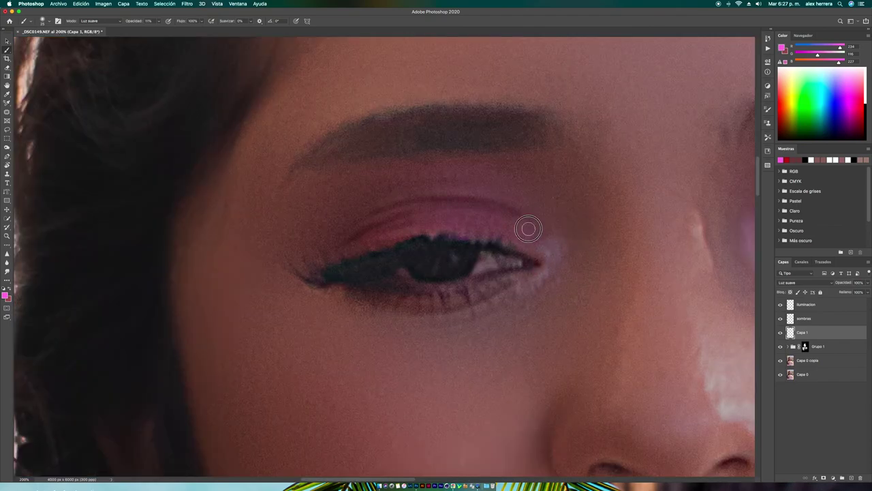
key("super+minus")
key("super+minus")
key("super+minus")
key("super+minus")
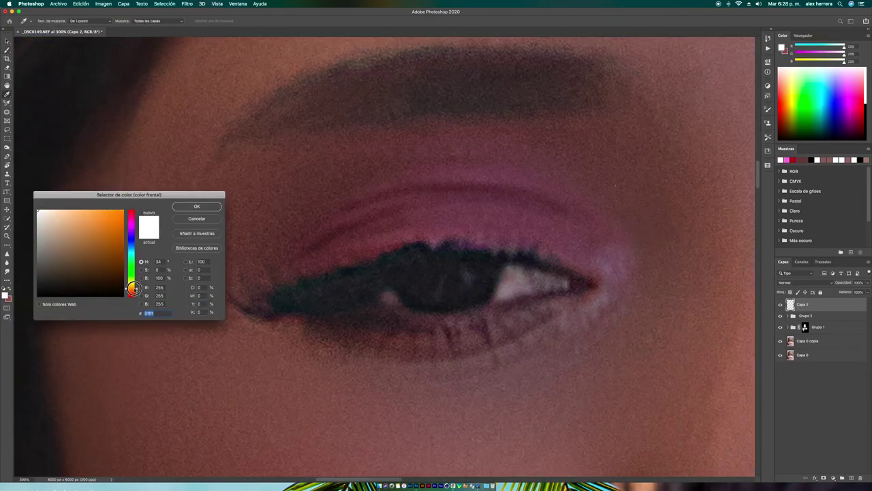
Step: Choose a dark brown foreground color (#472401) and tint the irises on "Capa 2"
left_click(112, 230)
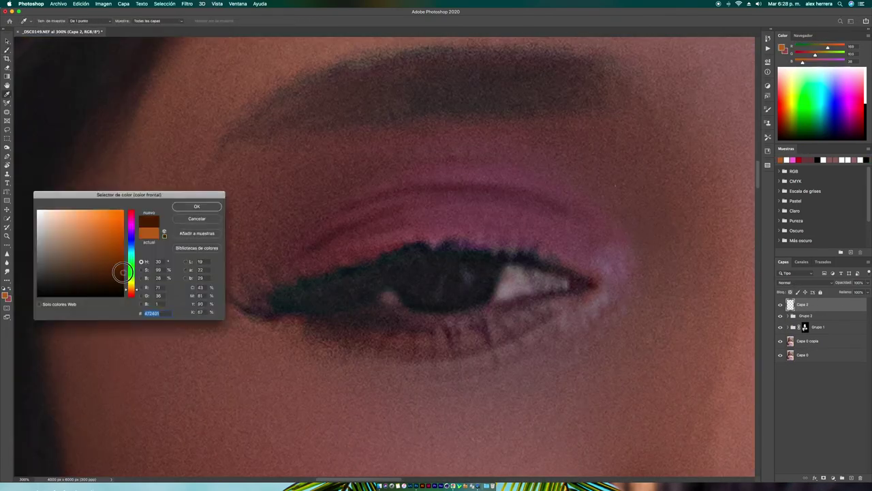
key("Return")
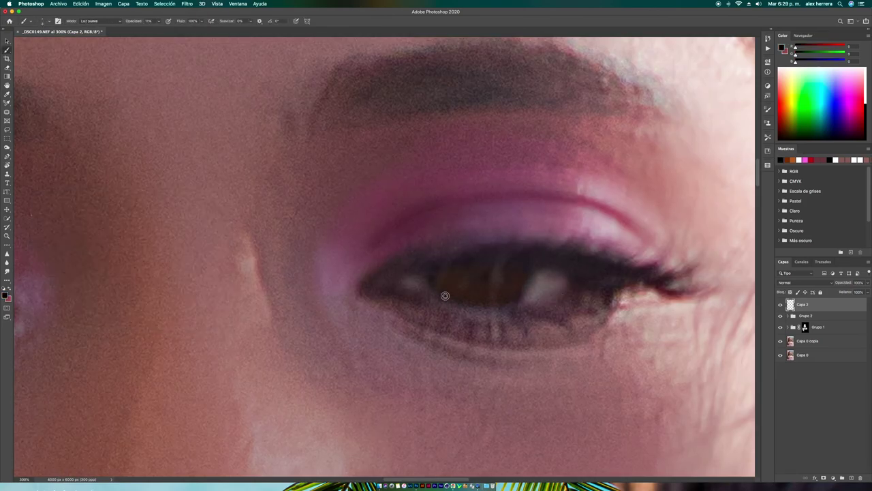
scroll(441, 292, "left", 5)
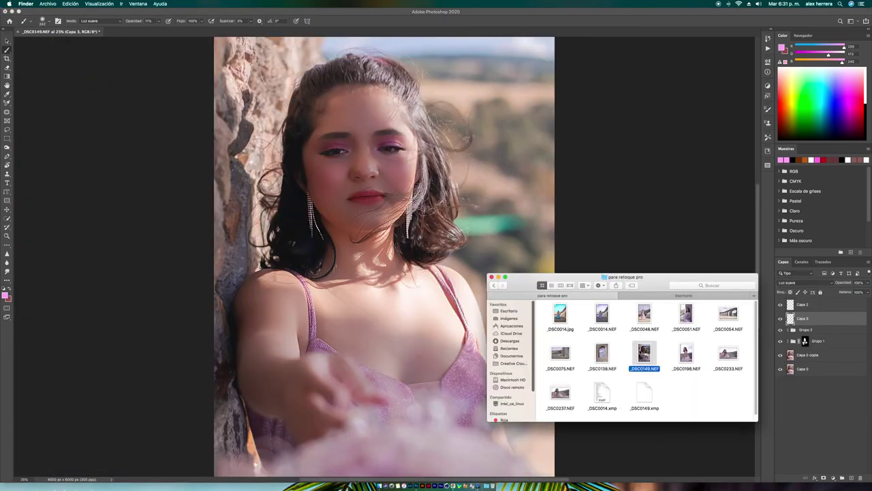
Step: Preview the original _DSC0149.NEF in Finder and, back in Photoshop, repaint the lips pink on "Capa 1"
key("space")
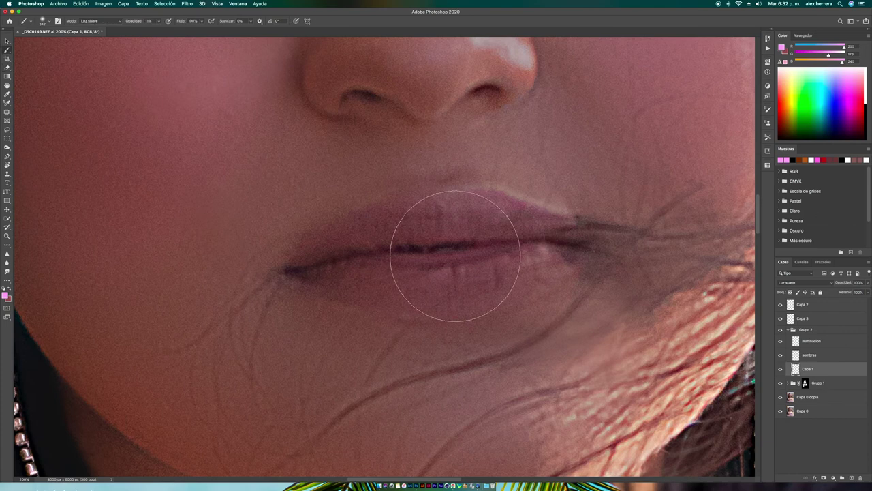
mouse_move(455, 255)
left_mouse_down()
mouse_move(428, 234)
mouse_move(529, 234)
mouse_move(575, 243)
left_mouse_up()
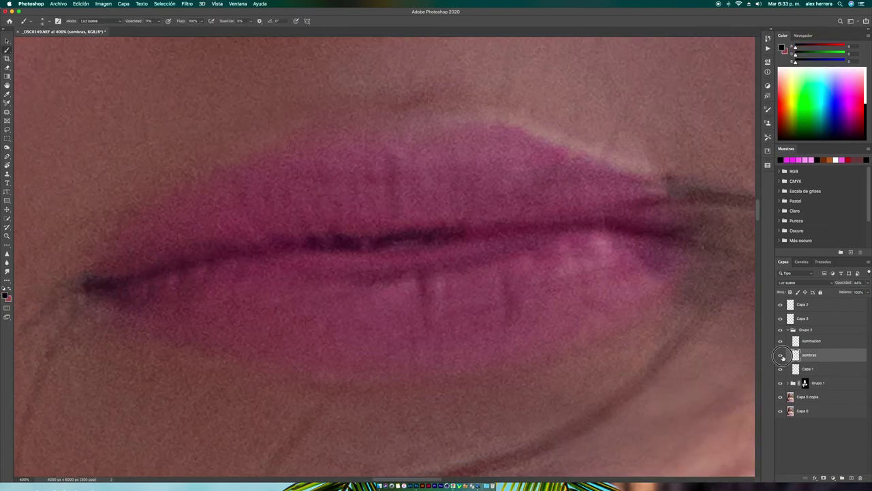
Step: Select the "iluminacion" layer, set the foreground color to white and highlight the lips
left_click(797, 340)
left_click(835, 159)
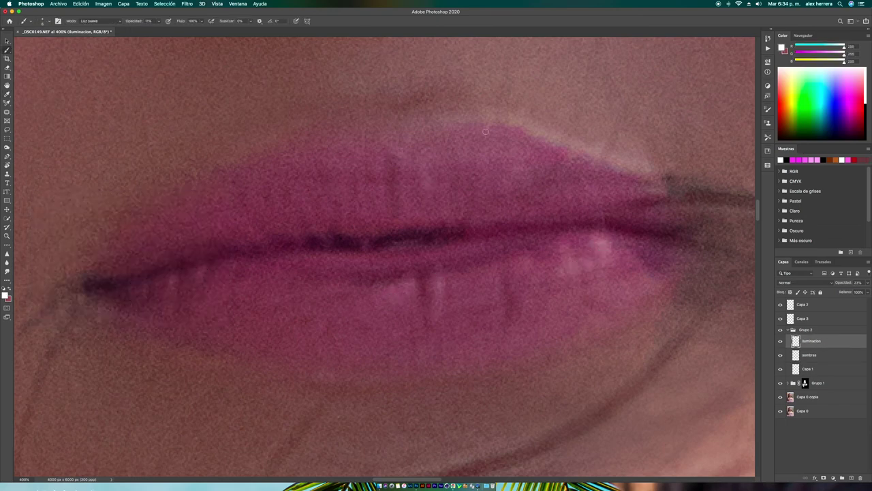
key("super+0")
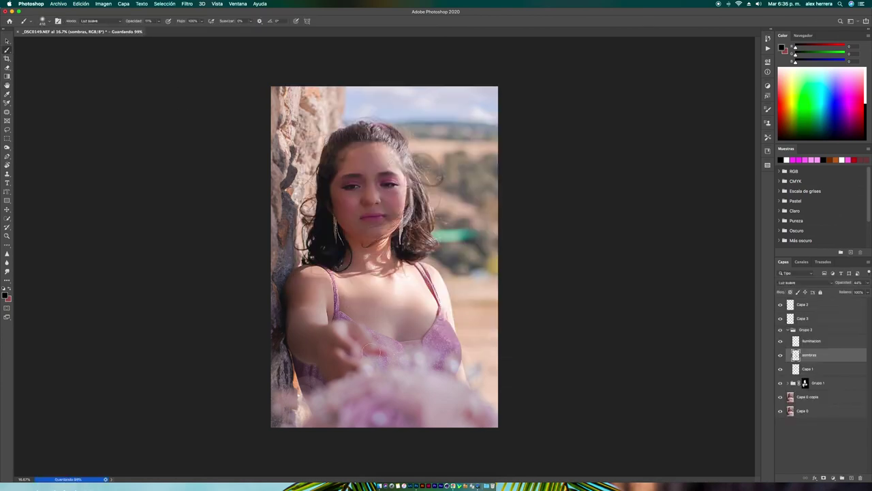
Step: Group all the layers from "Capa 0 copia" up to "Capa 2" and close the document
left_click(817, 396)
left_click(825, 306, "shift")
key("super+g")
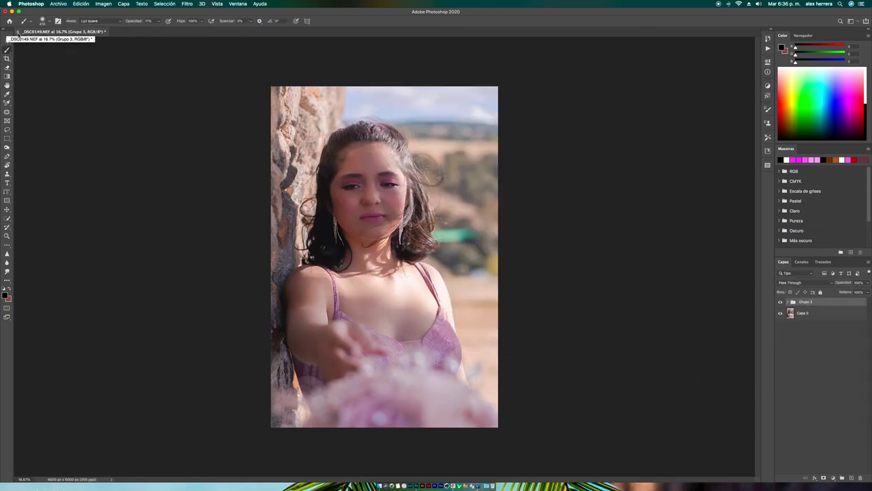
left_click(17, 32)
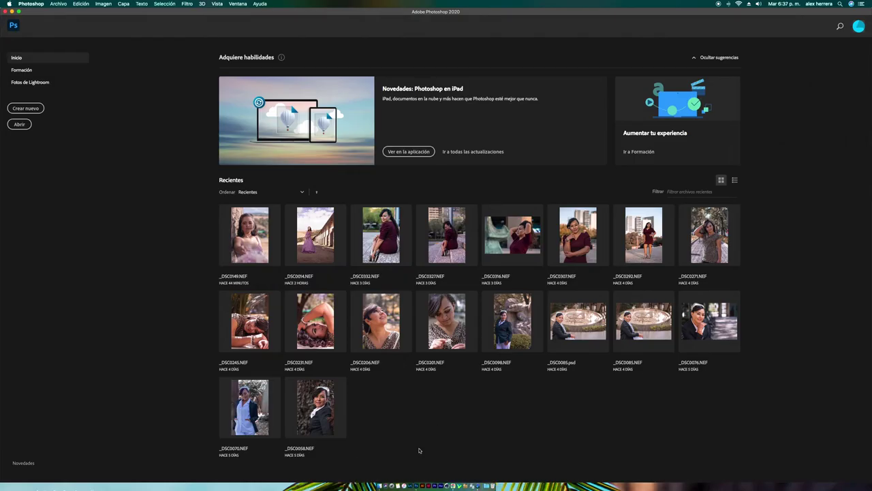